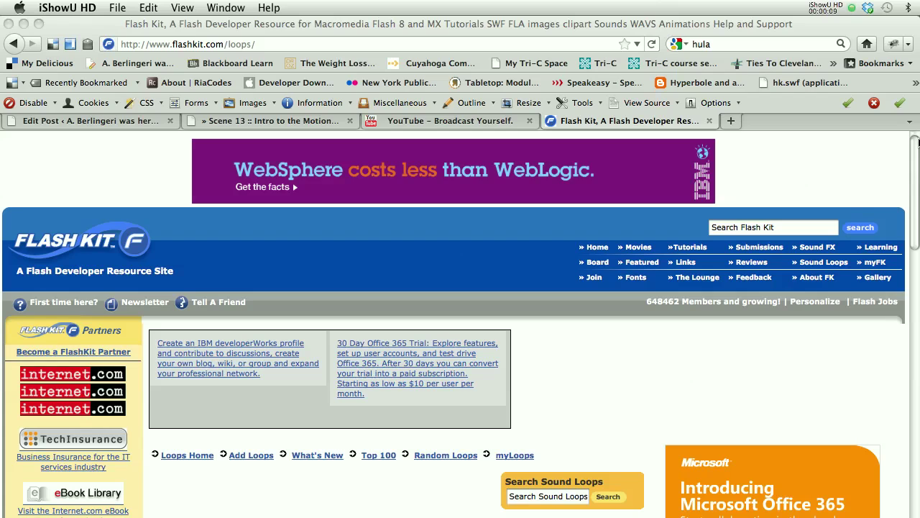
# Step: Bring Firefox forward and open the Ethnic › World_Beat loop listing on Flash Kit
pyautogui.click(894, 32)
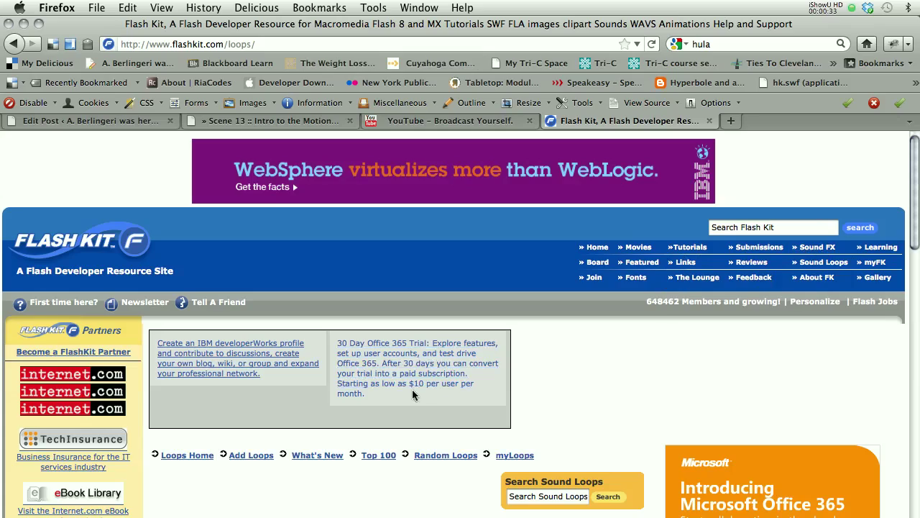
pyautogui.scroll(-5, 366, 443)
pyautogui.scroll(-10, 366, 443)
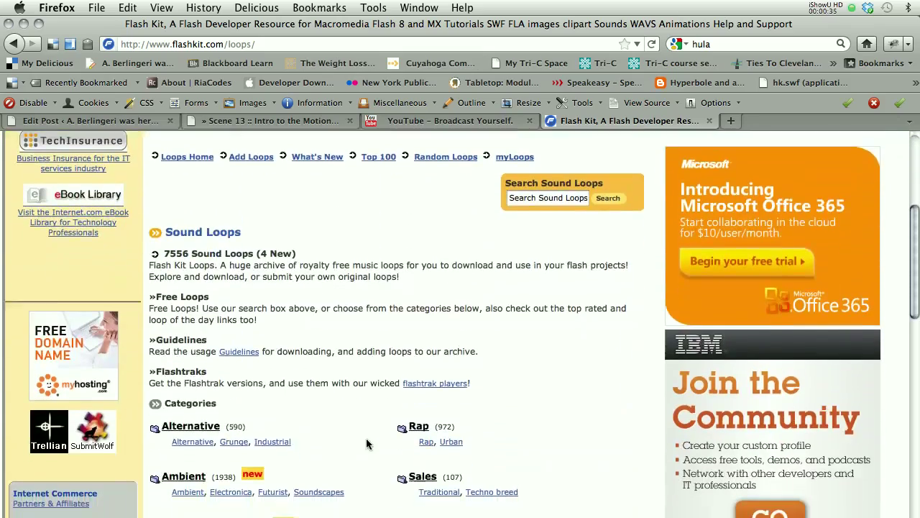
pyautogui.scroll(-1, 366, 444)
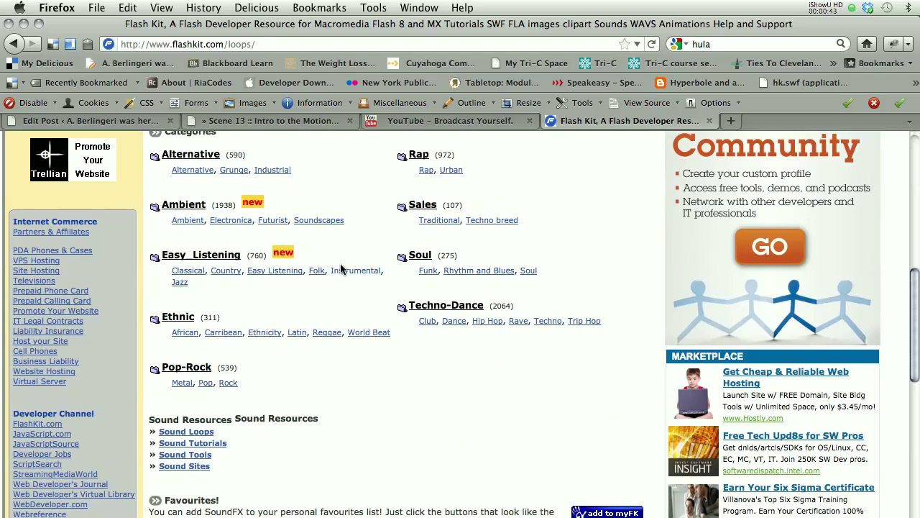
pyautogui.click(363, 335)
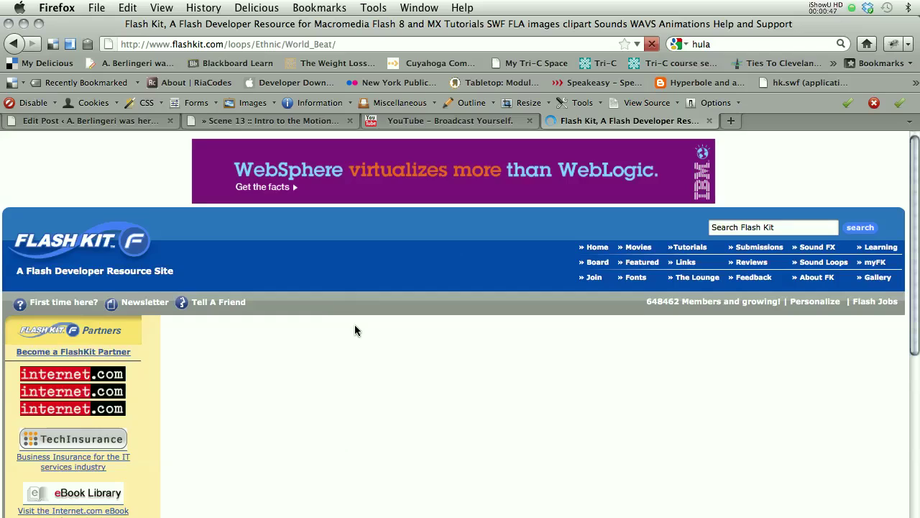
pyautogui.scroll(-5, 354, 330)
pyautogui.scroll(-4, 355, 330)
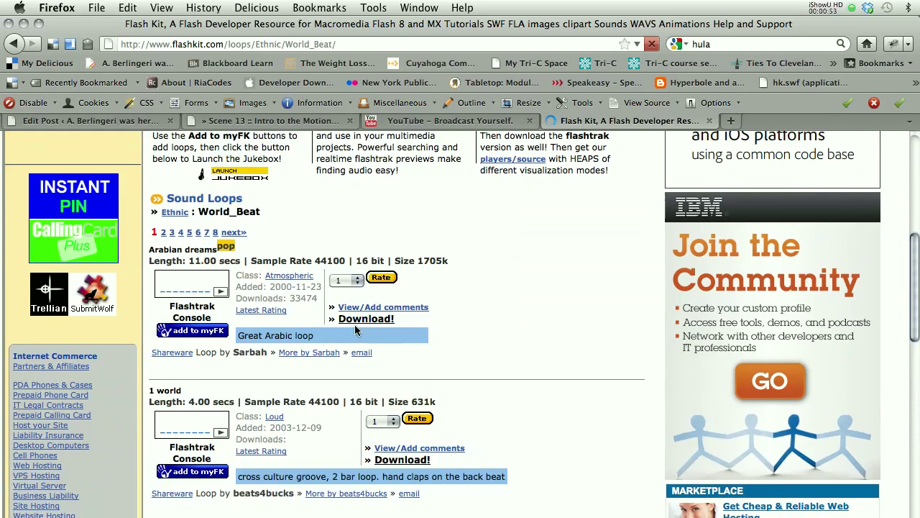
pyautogui.scroll(-3, 248, 360)
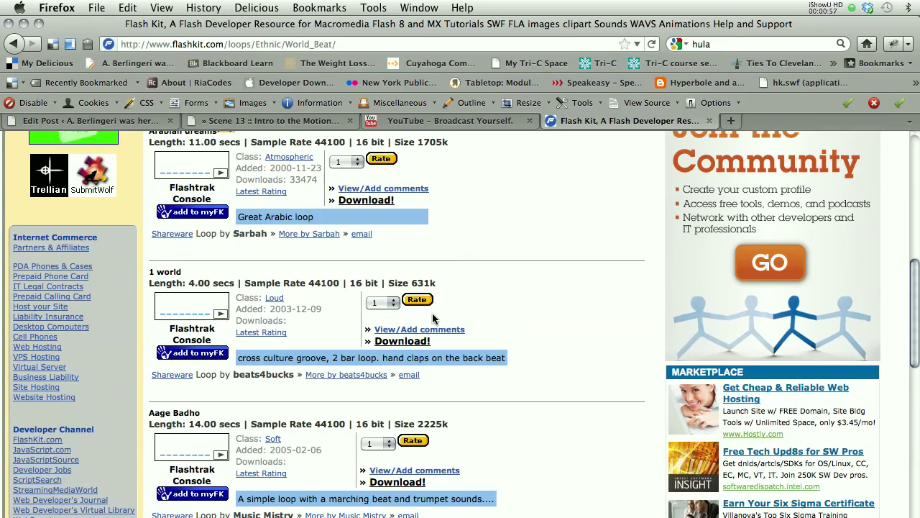
# Step: Open the 1 world loop's download page, review its download options, then switch to Flash
pyautogui.click(407, 344)
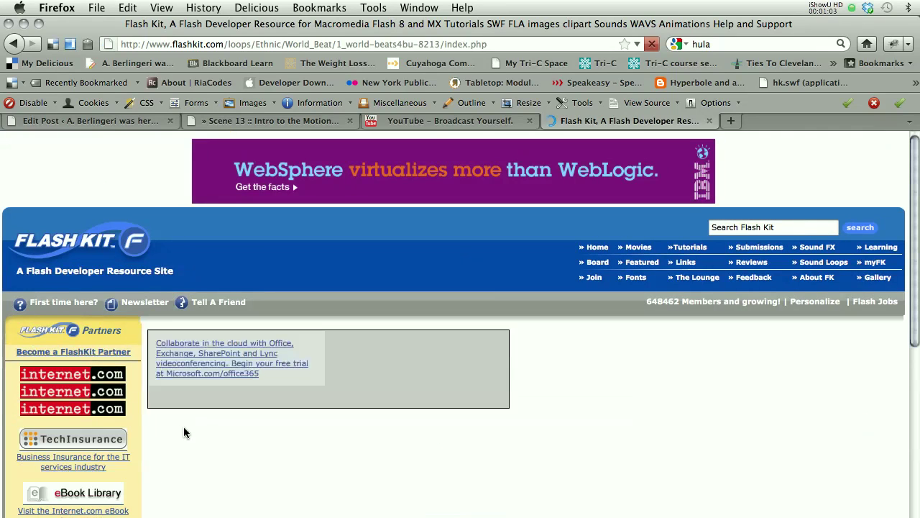
pyautogui.scroll(-5, 184, 429)
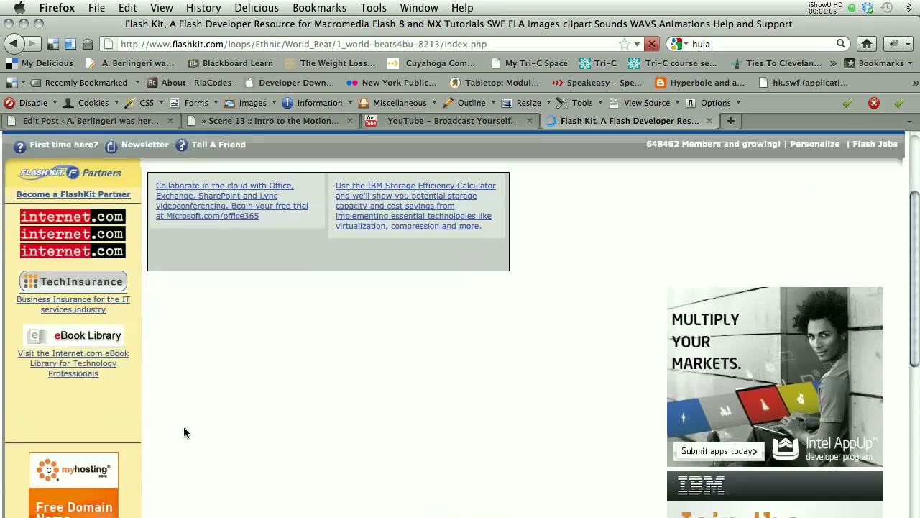
pyautogui.scroll(-2, 183, 426)
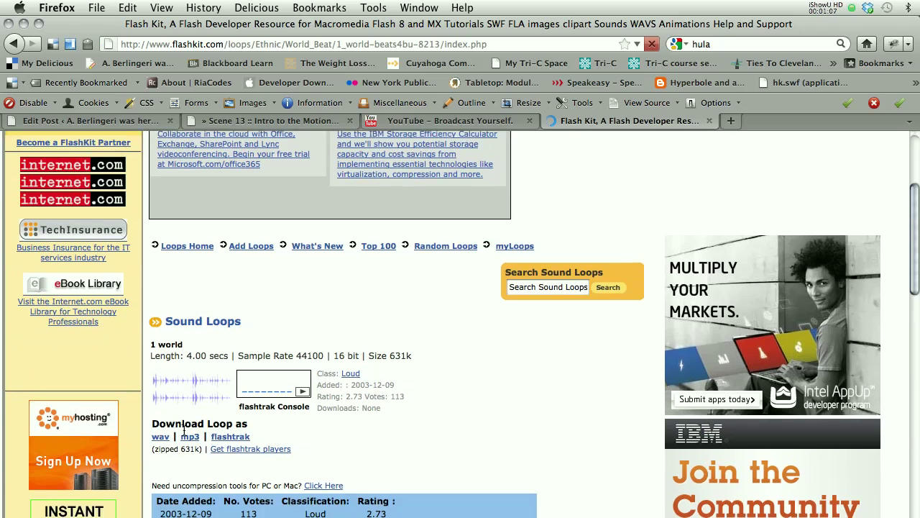
pyautogui.scroll(-1, 186, 430)
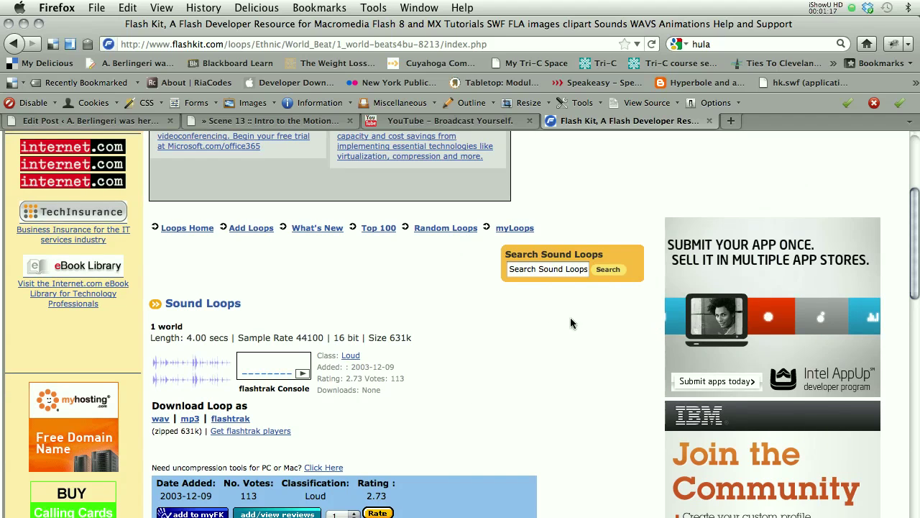
pyautogui.scroll(-3, 523, 312)
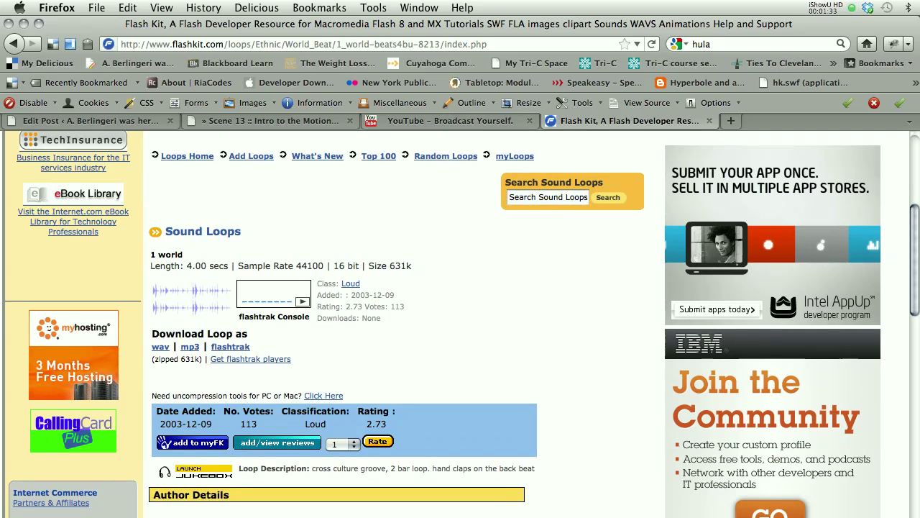
pyautogui.press('super+Tab')
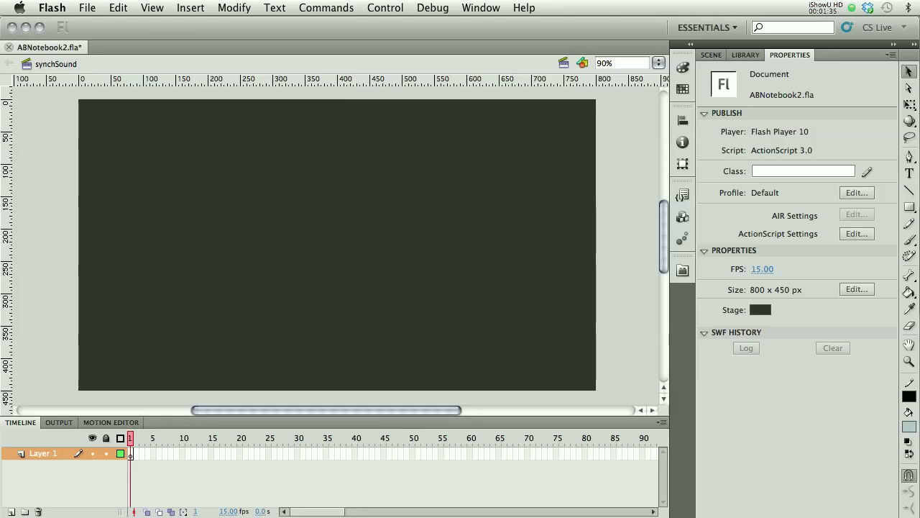
# Step: Import 1_world-beats4bu-9048.wav from the Desktop into the library with Import to Library
pyautogui.click(89, 8)
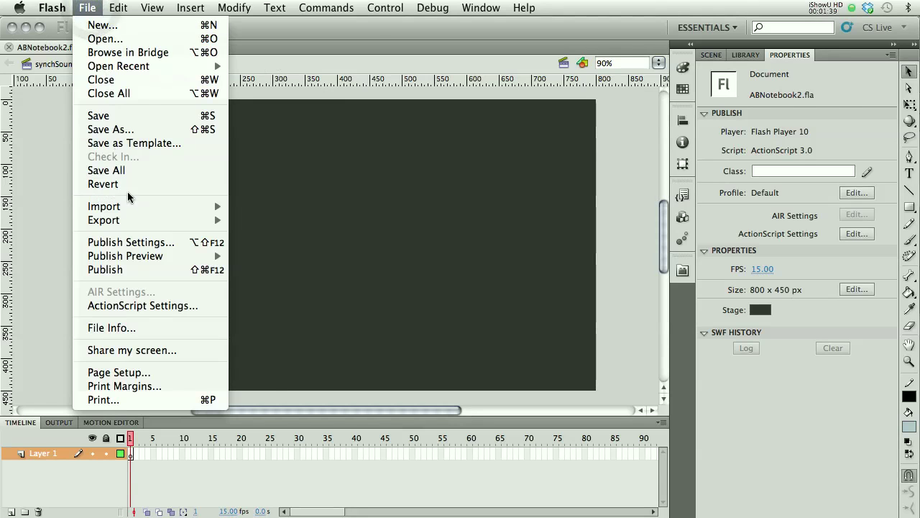
pyautogui.moveTo(127, 207)
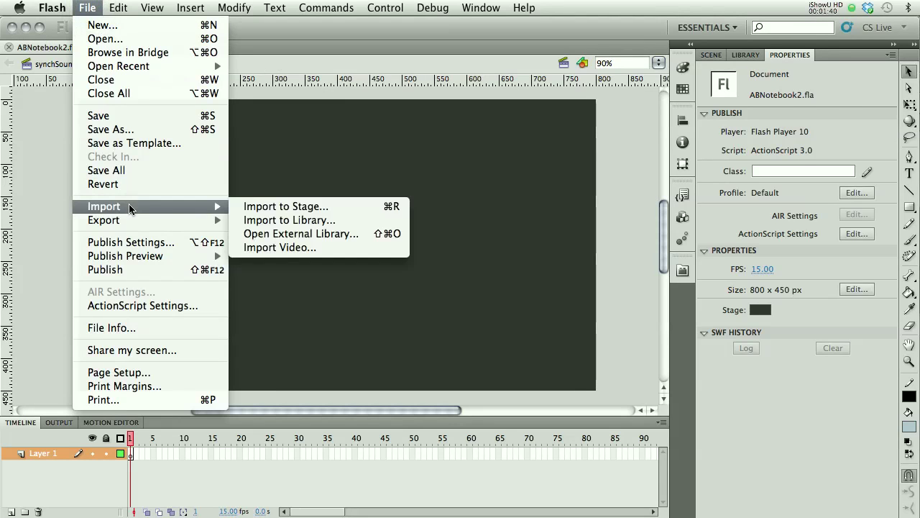
pyautogui.click(297, 221)
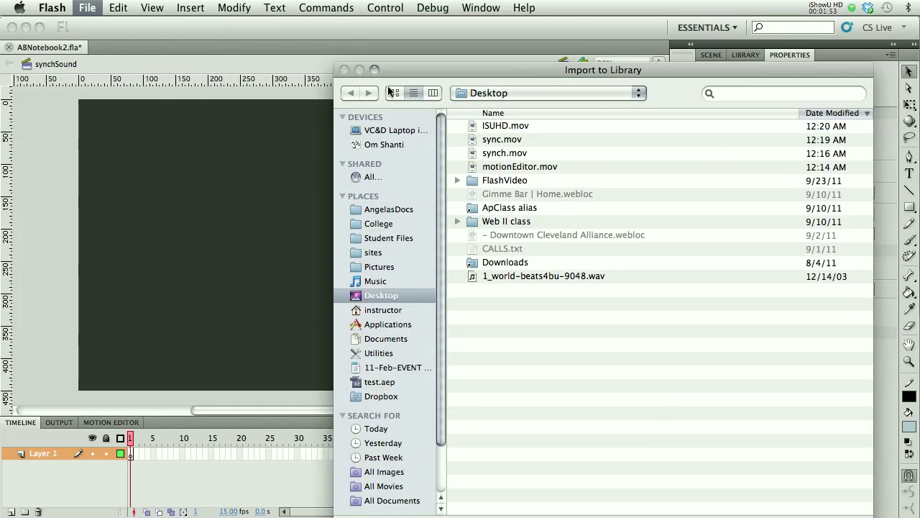
pyautogui.doubleClick(524, 279)
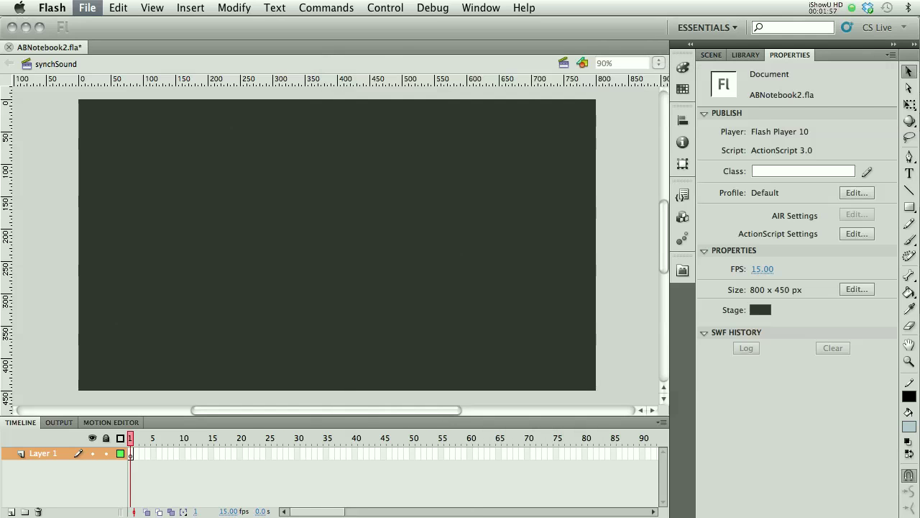
# Step: Show the Library, select 1_world-beats4bu-9048.wav, and play then stop its preview
pyautogui.click(735, 57)
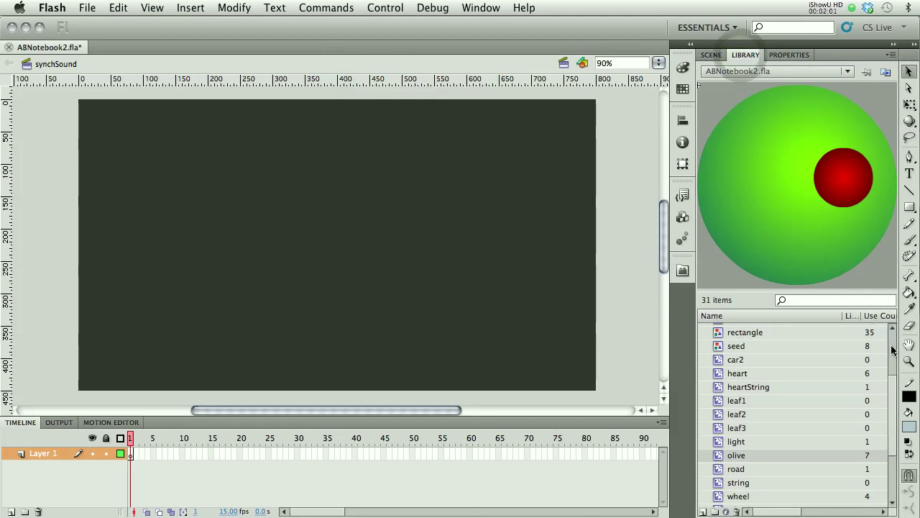
pyautogui.moveTo(892, 350); pyautogui.dragTo(894, 392)
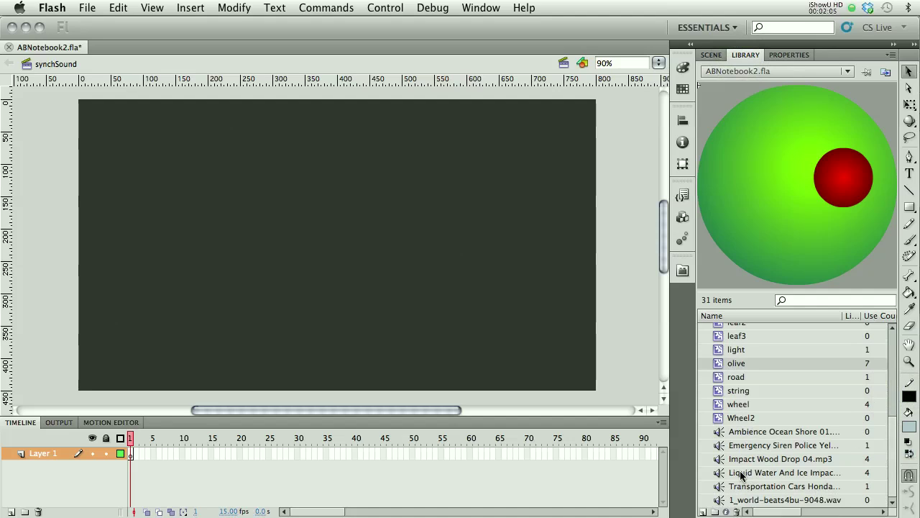
pyautogui.click(738, 502)
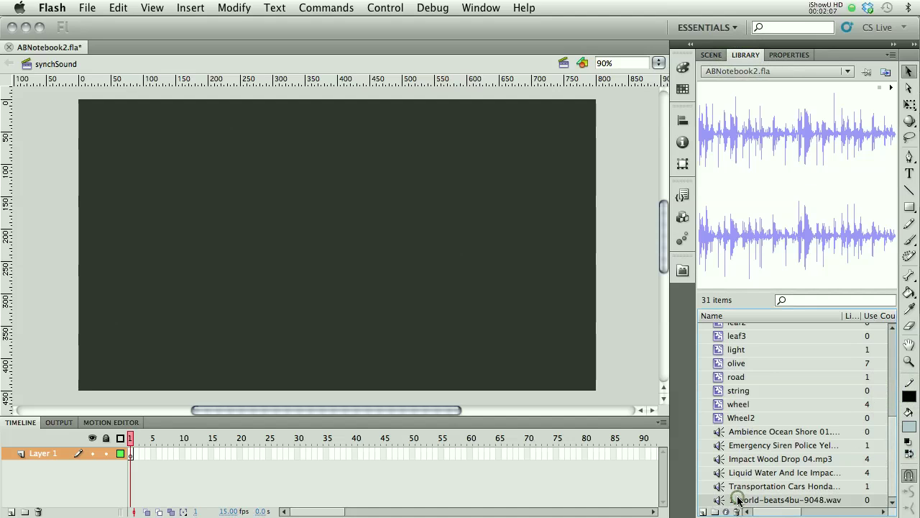
pyautogui.click(891, 88)
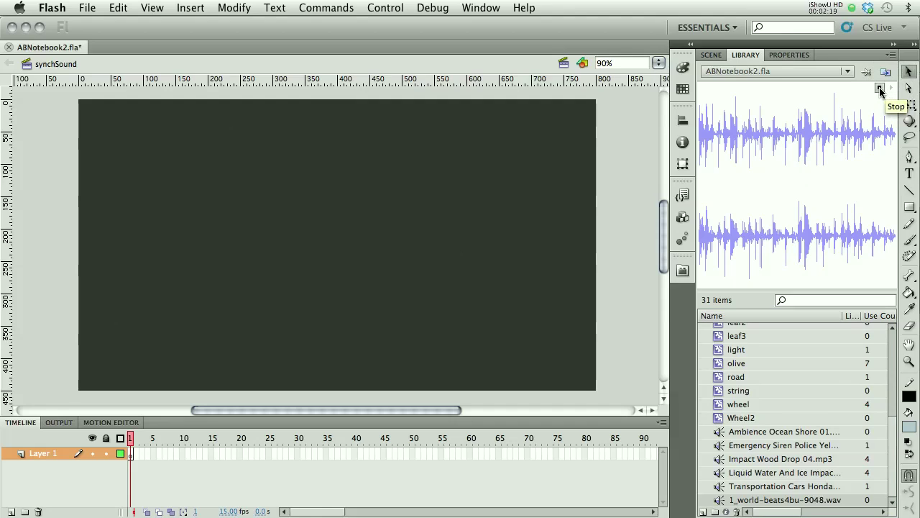
pyautogui.click(879, 87)
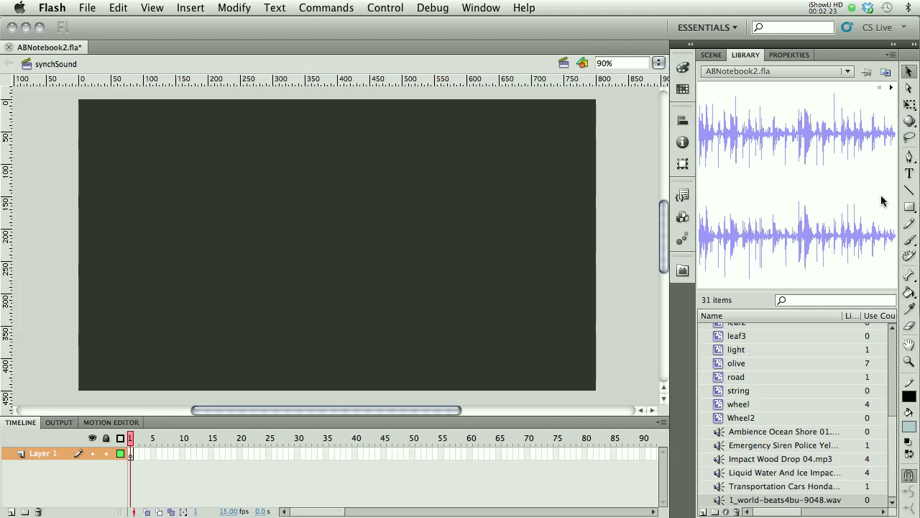
# Step: Place the world-beats sound on Layer 1 and extend its frames to frame 85
pyautogui.moveTo(798, 137); pyautogui.dragTo(304, 256)
pyautogui.click(614, 453)
pyautogui.press('F5')
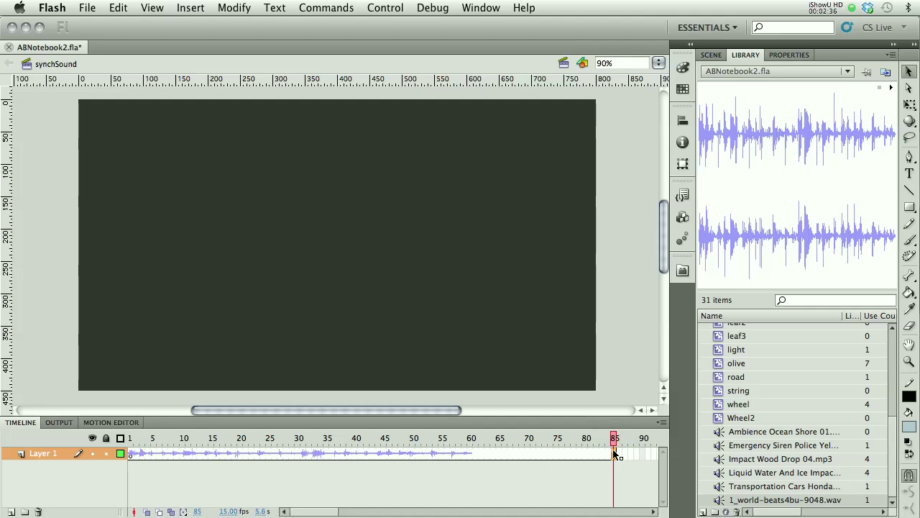
pyautogui.click(470, 453)
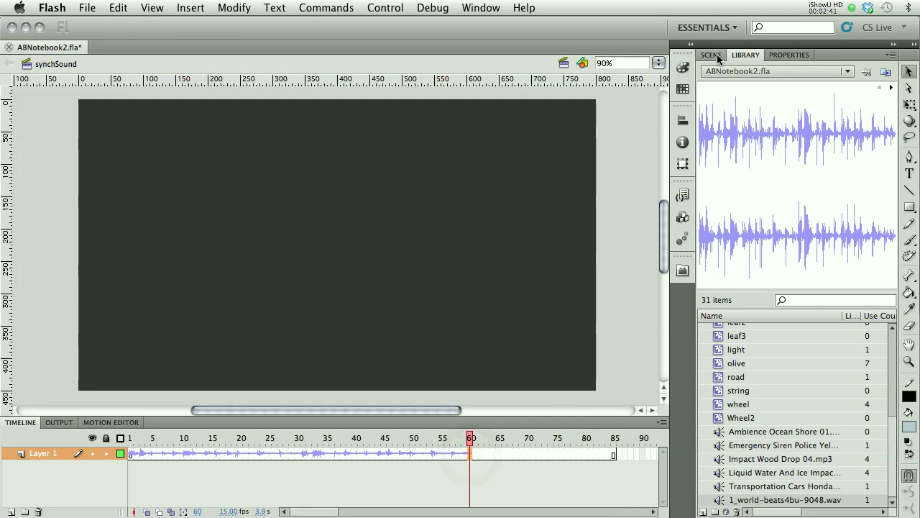
pyautogui.click(782, 56)
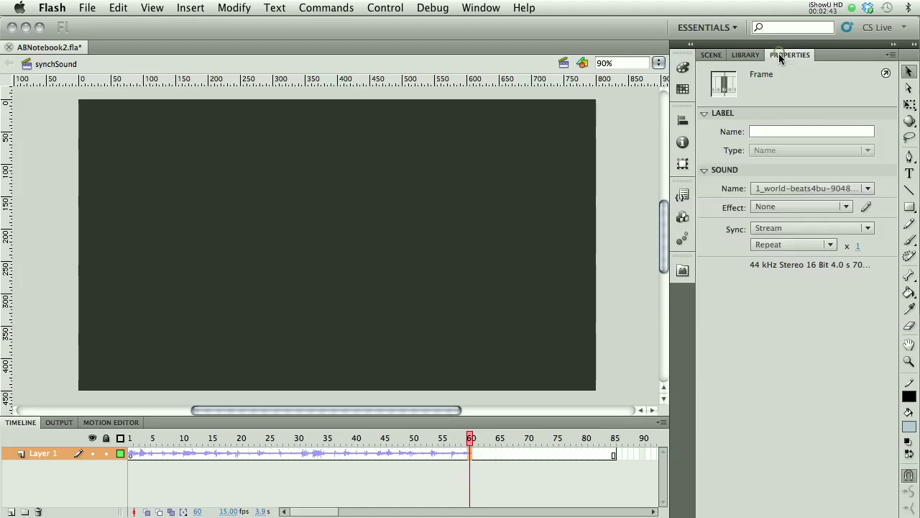
pyautogui.click(628, 189)
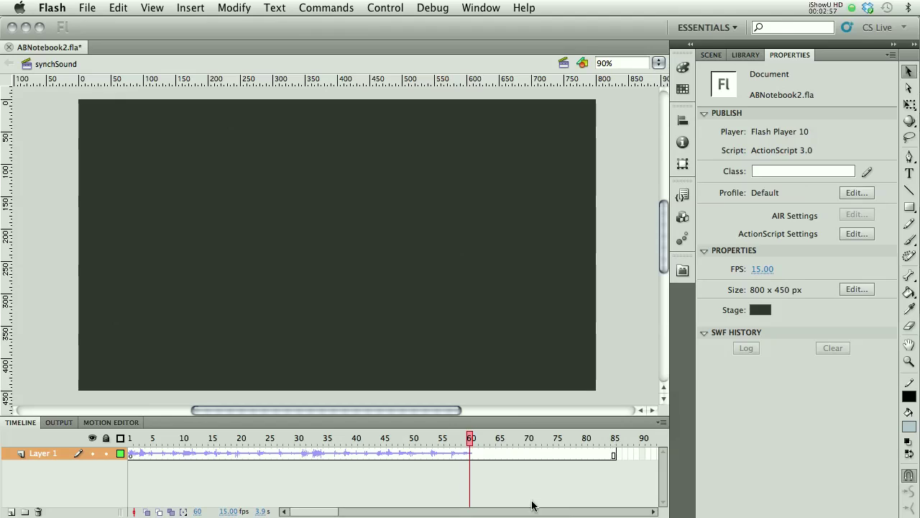
# Step: Extend Layer 1's frames further, out to frame 120
pyautogui.moveTo(321, 511); pyautogui.dragTo(323, 508)
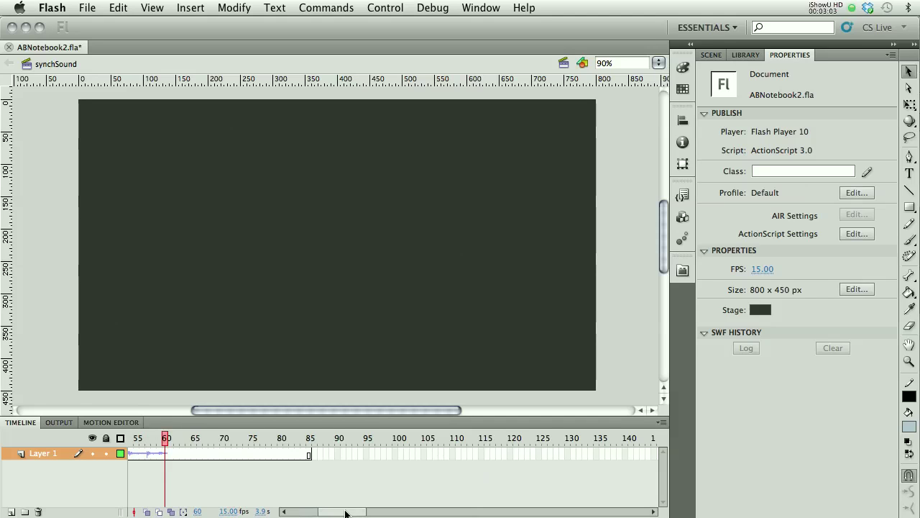
pyautogui.moveTo(346, 512)
pyautogui.mouseDown()
pyautogui.moveTo(327, 511)
pyautogui.moveTo(350, 511)
pyautogui.mouseUp()
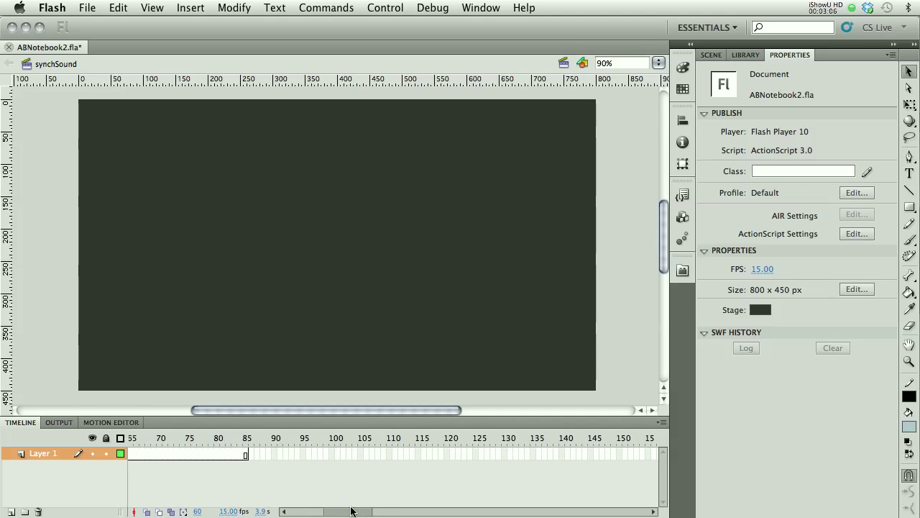
pyautogui.click(447, 454)
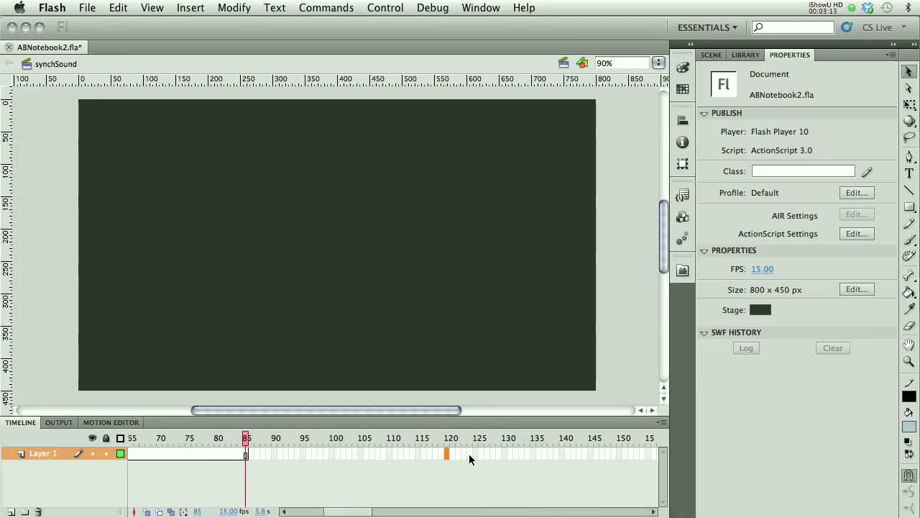
pyautogui.press('F5')
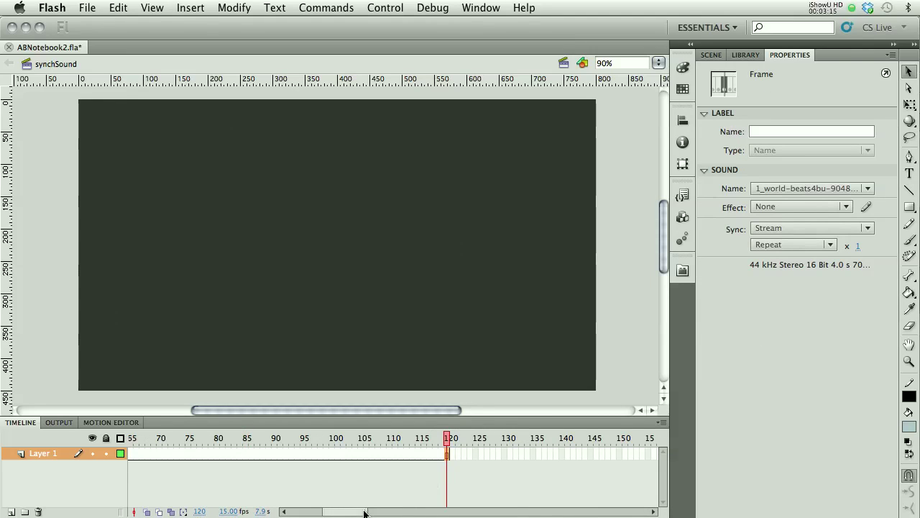
# Step: Set the world-beats sound to Repeat 2 times and apply the Fade out effect
pyautogui.moveTo(365, 513); pyautogui.dragTo(345, 511)
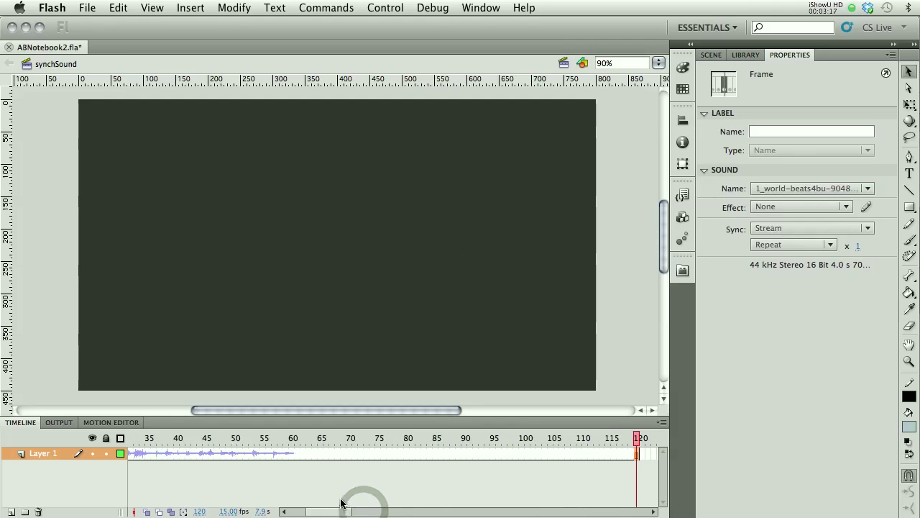
pyautogui.click(274, 454)
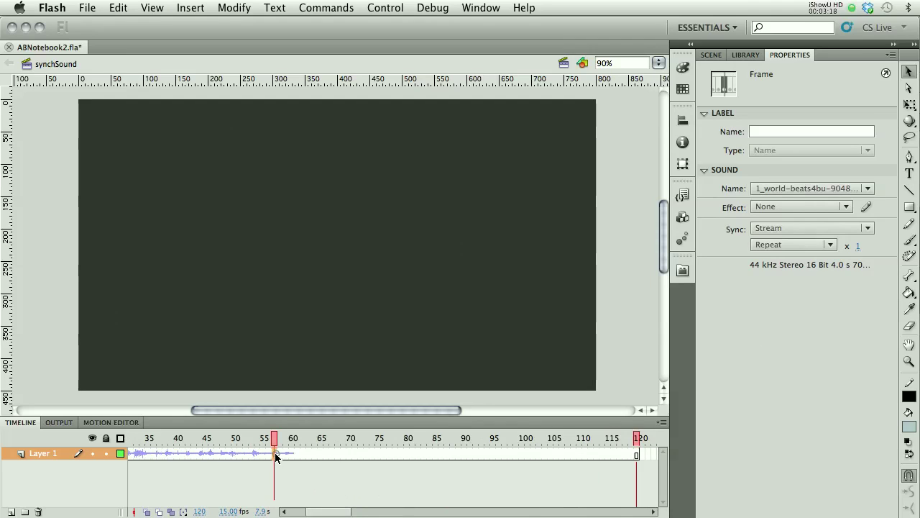
pyautogui.click(805, 245)
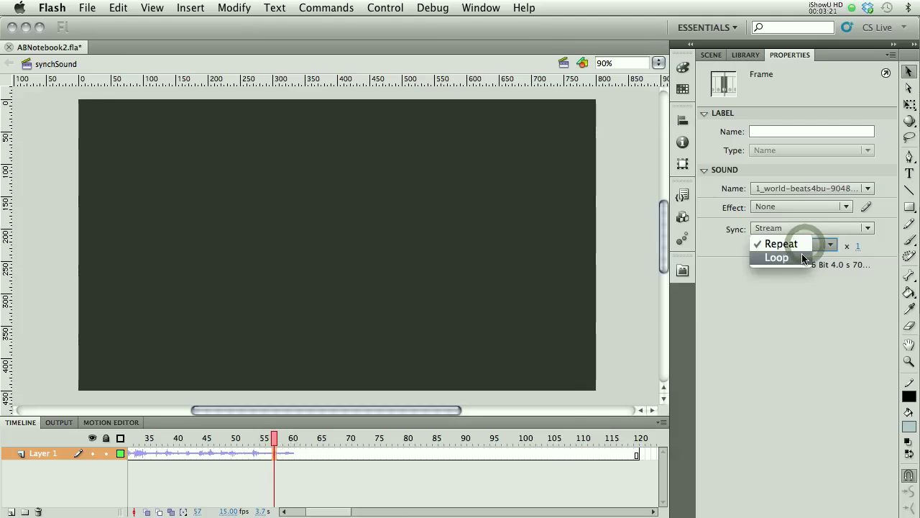
pyautogui.click(781, 245)
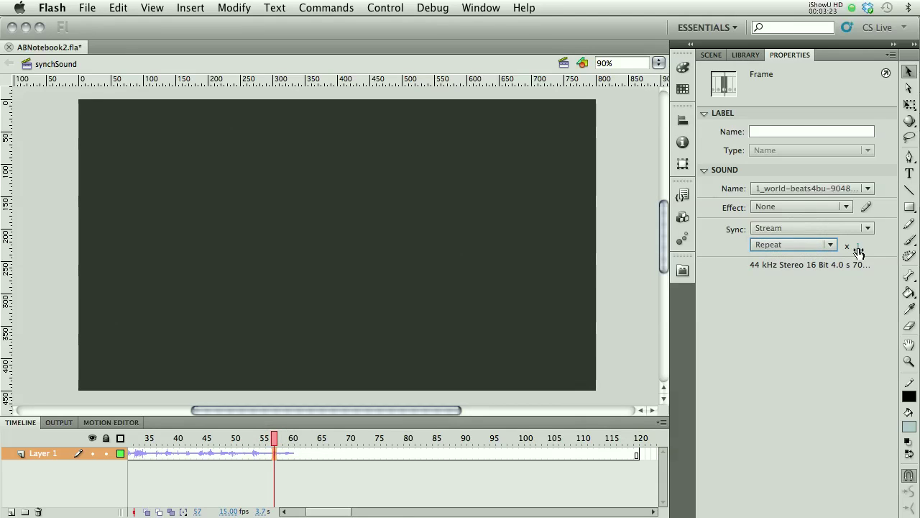
pyautogui.click(859, 246)
pyautogui.write('2')
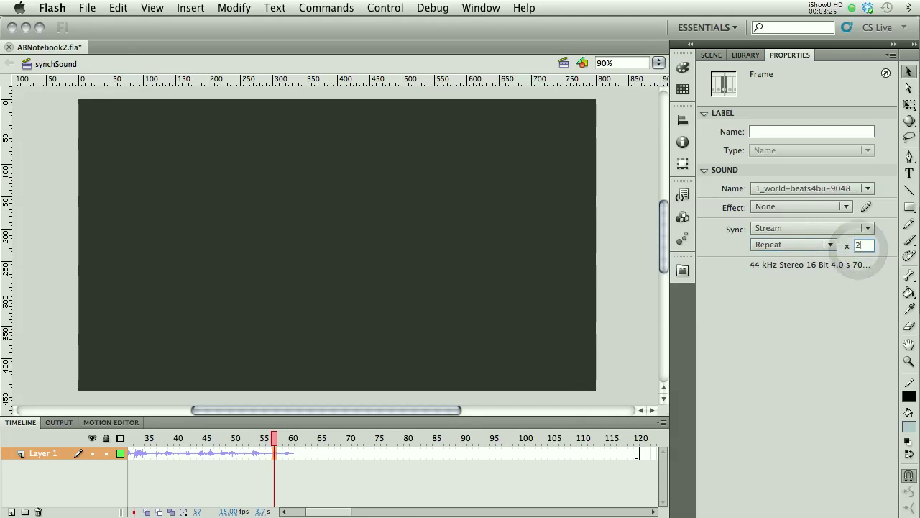
pyautogui.press('Return')
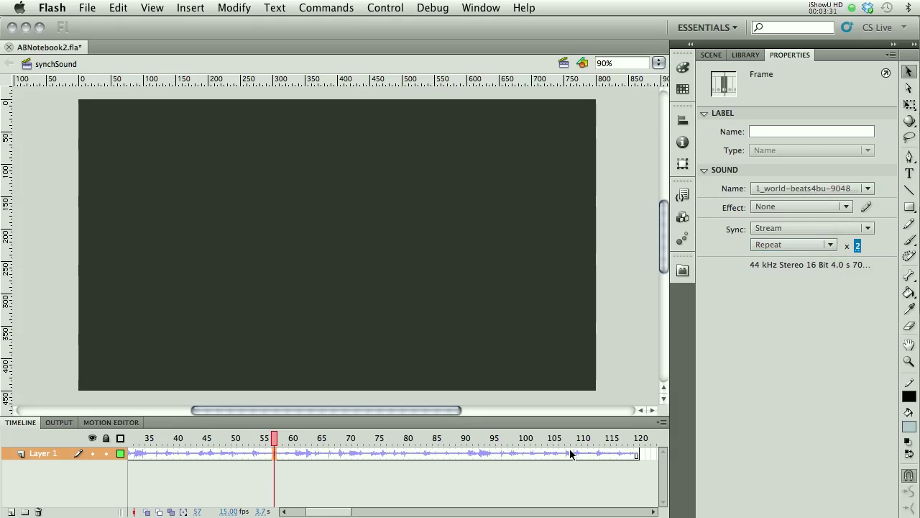
pyautogui.click(835, 206)
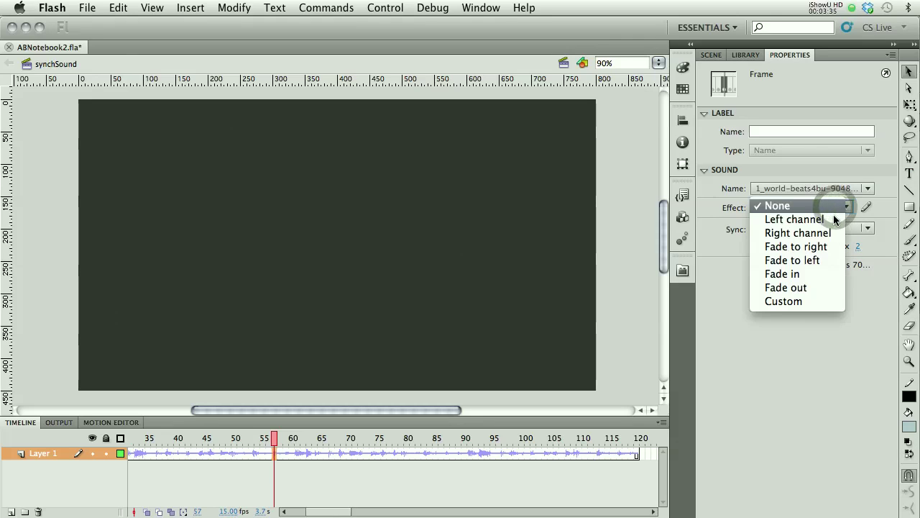
pyautogui.click(809, 287)
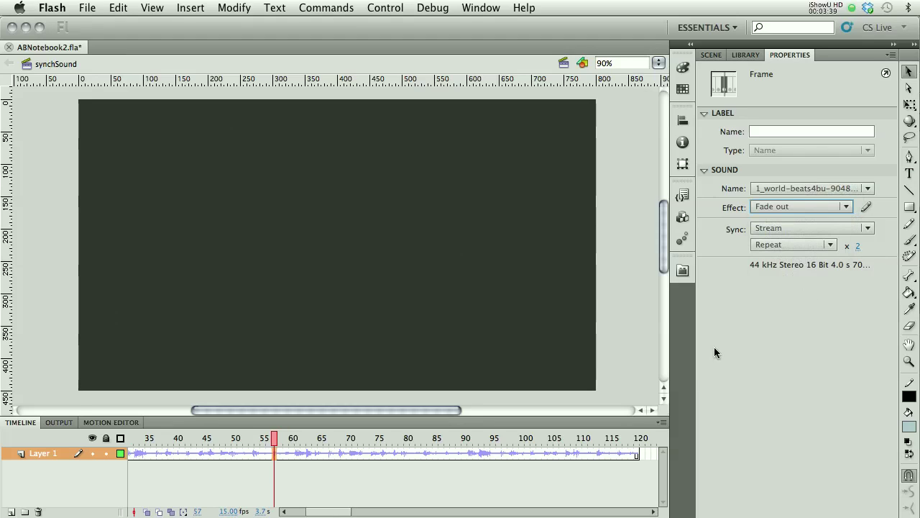
# Step: Open the sound's envelope editor, zoom out, and flatten the preset fade on both channels
pyautogui.click(866, 206)
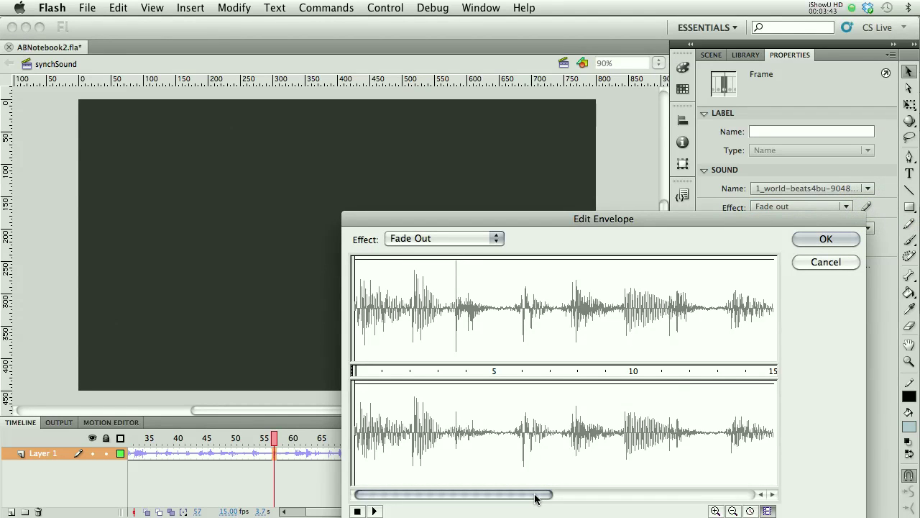
pyautogui.moveTo(536, 498); pyautogui.dragTo(594, 493)
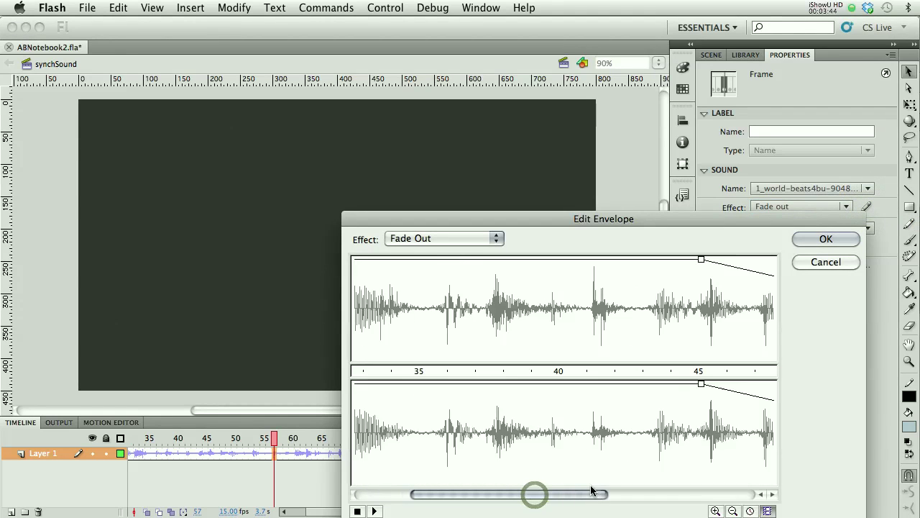
pyautogui.click(733, 510)
pyautogui.click(733, 510)
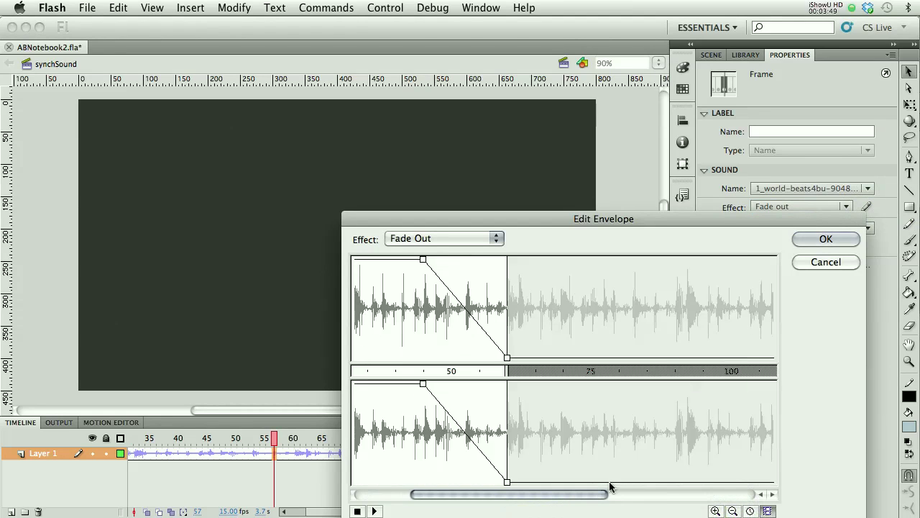
pyautogui.moveTo(550, 495); pyautogui.dragTo(453, 503)
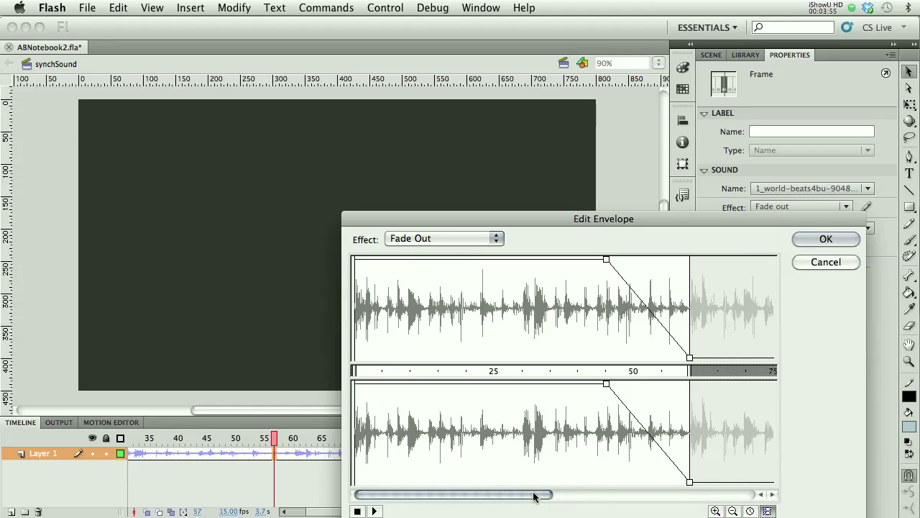
pyautogui.moveTo(536, 495); pyautogui.dragTo(591, 495)
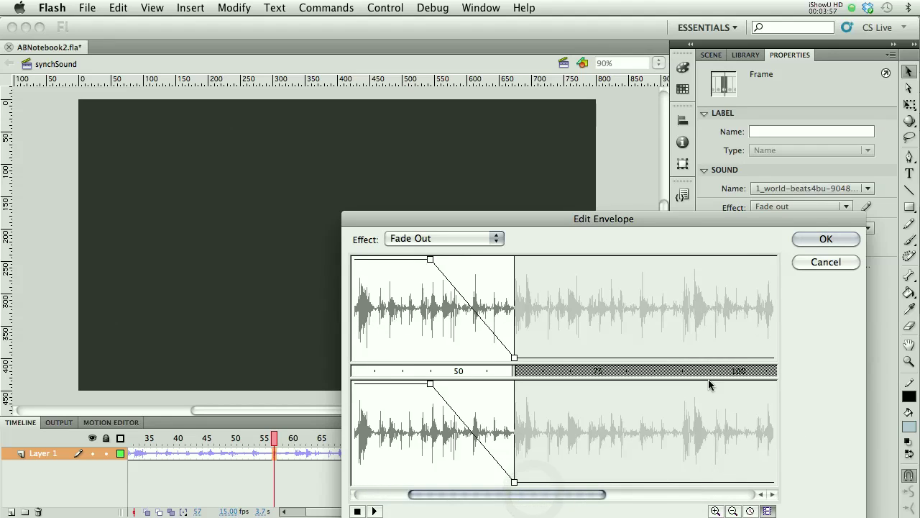
pyautogui.moveTo(515, 358); pyautogui.dragTo(594, 259)
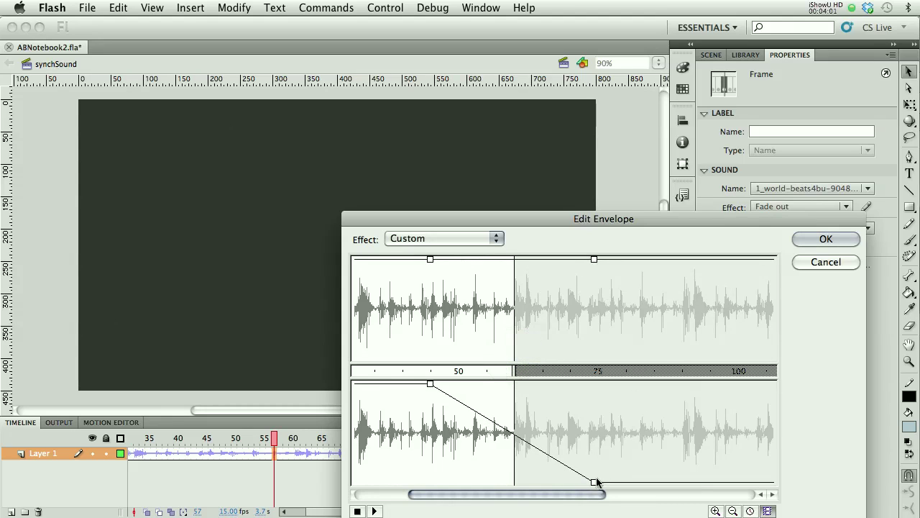
pyautogui.moveTo(597, 482); pyautogui.dragTo(659, 360)
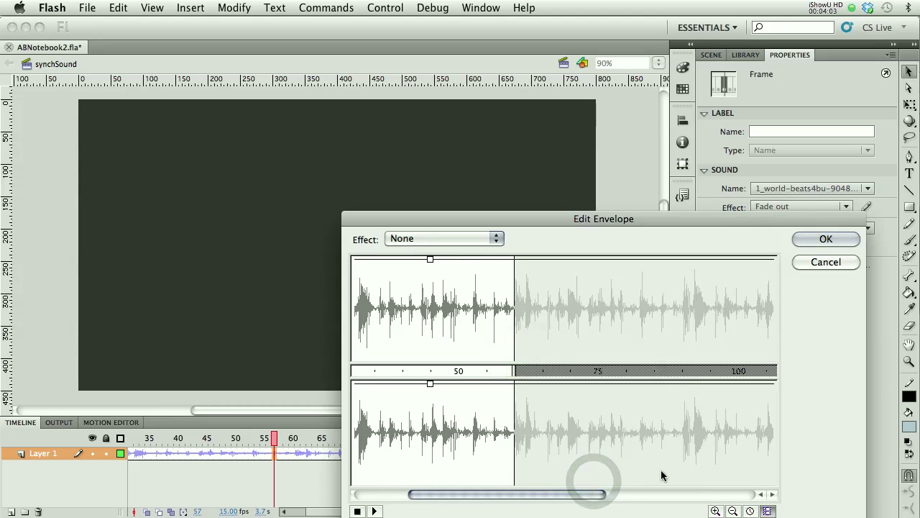
# Step: Add envelope points near frame 100 and the end for a fade to silence, and confirm
pyautogui.moveTo(598, 493); pyautogui.dragTo(611, 493)
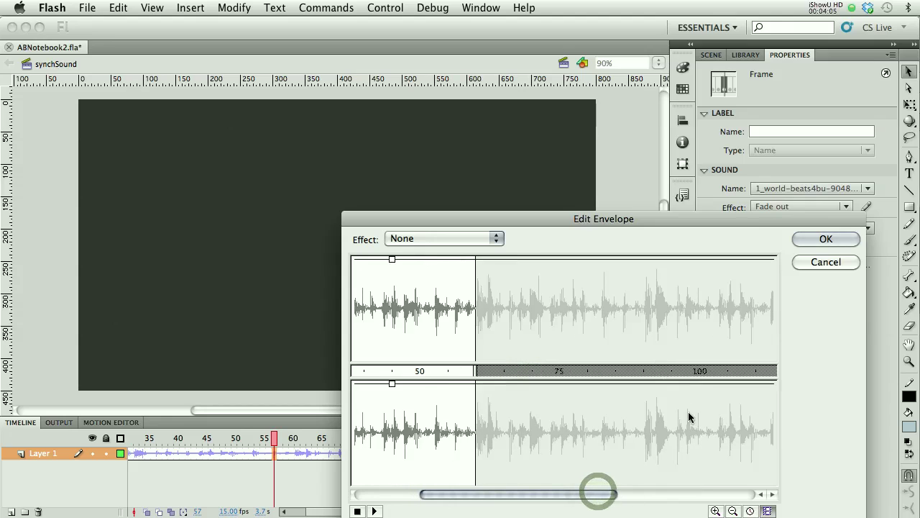
pyautogui.click(701, 384)
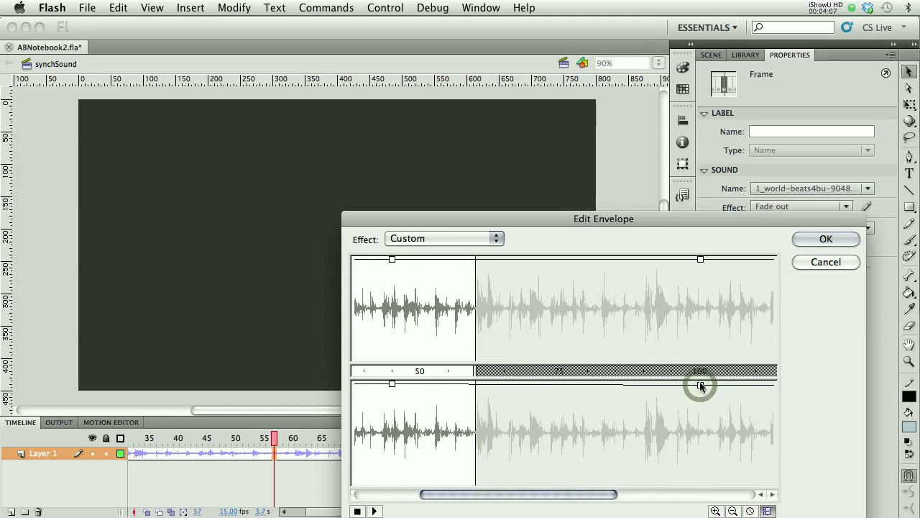
pyautogui.moveTo(598, 493); pyautogui.dragTo(624, 495)
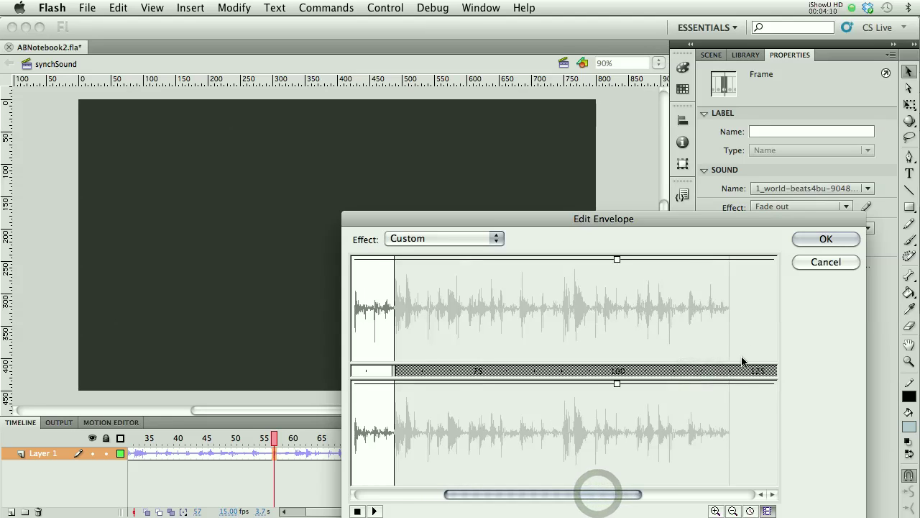
pyautogui.click(729, 261)
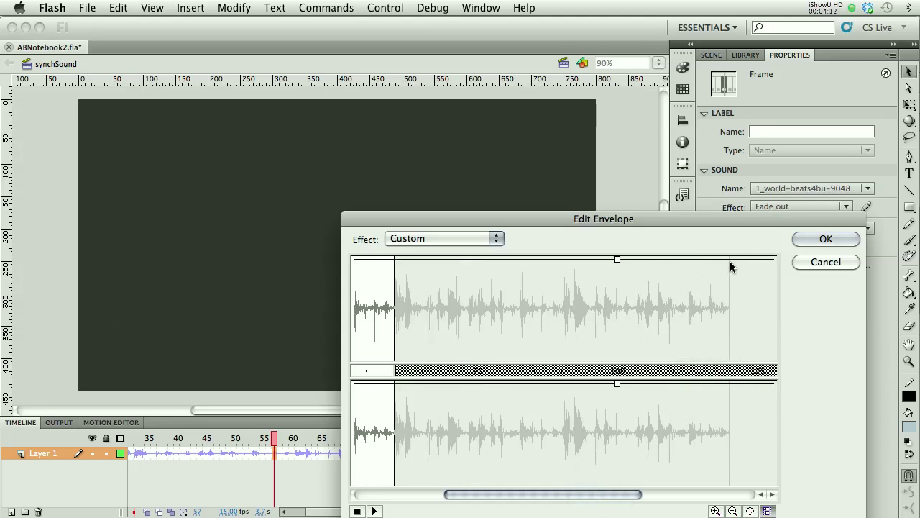
pyautogui.moveTo(730, 264); pyautogui.dragTo(730, 258)
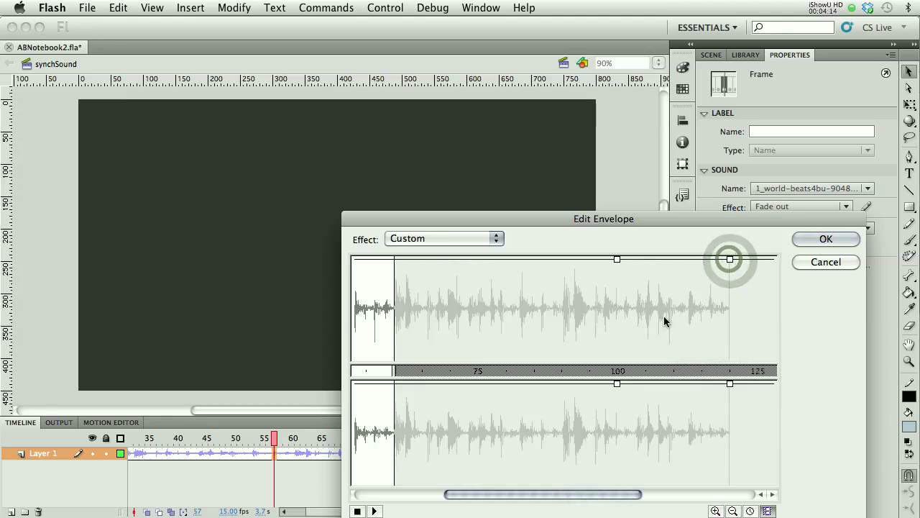
pyautogui.click(714, 259)
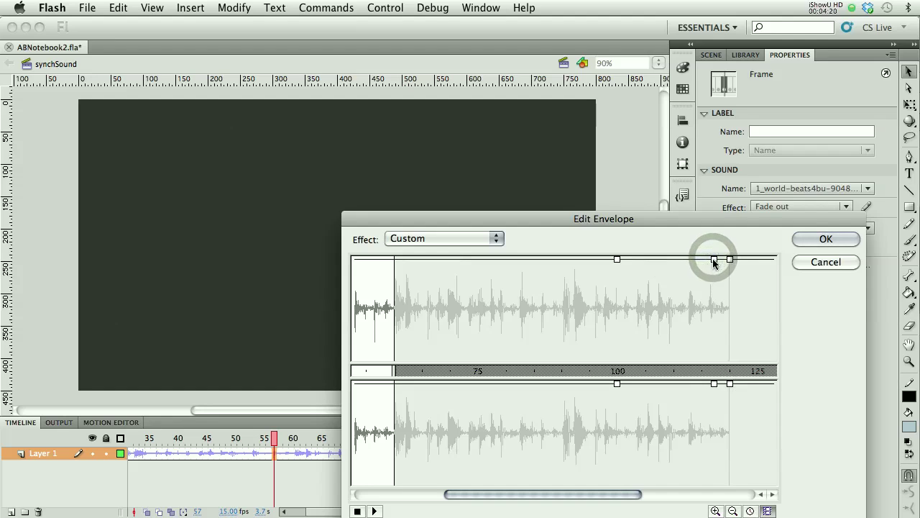
pyautogui.moveTo(714, 258); pyautogui.dragTo(727, 493)
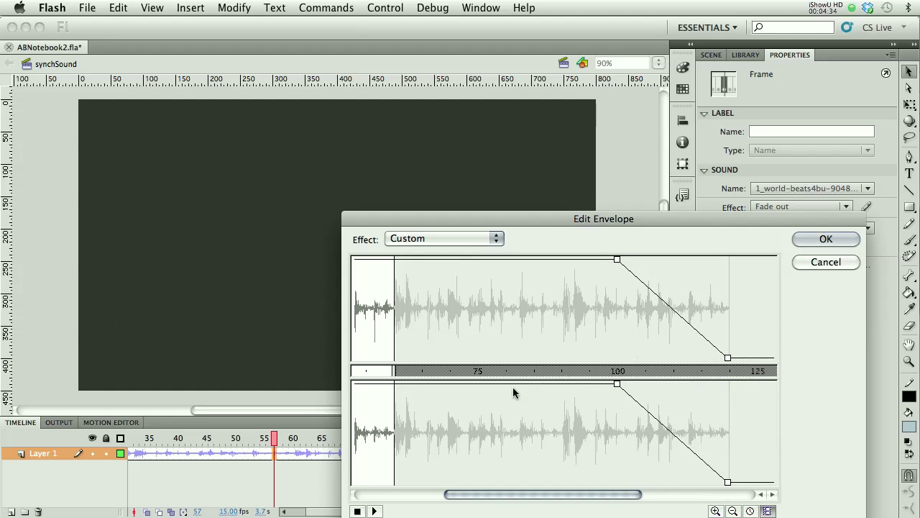
pyautogui.click(820, 239)
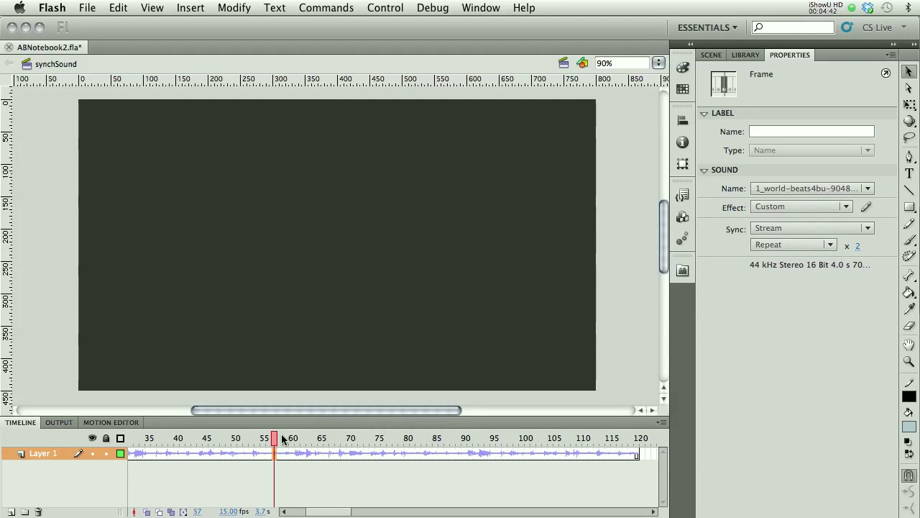
# Step: Play back the fade, verify the 800 x 450 stage size, and select frame 116
pyautogui.moveTo(274, 438); pyautogui.dragTo(556, 443)
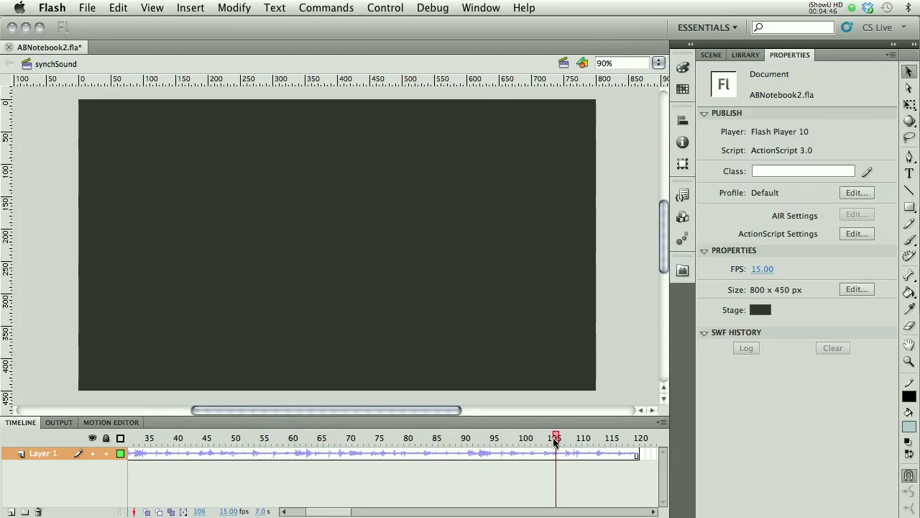
pyautogui.press('Return')
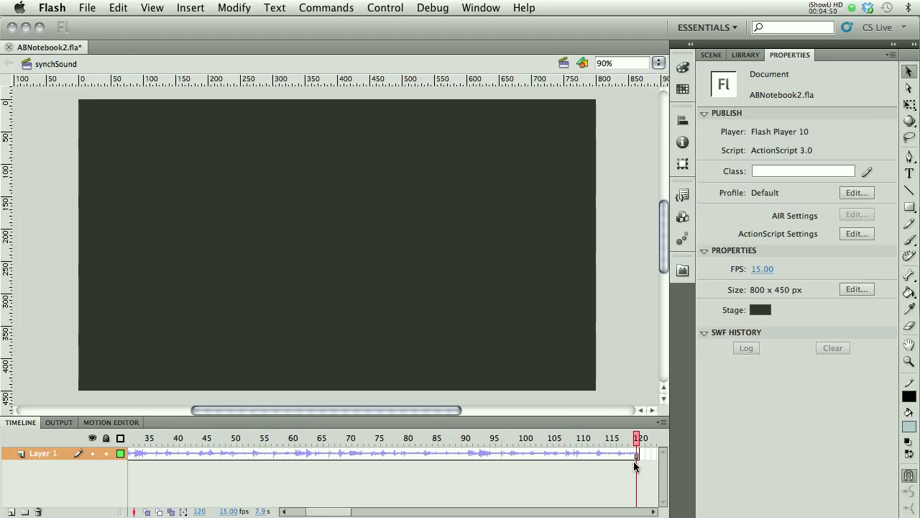
pyautogui.click(853, 289)
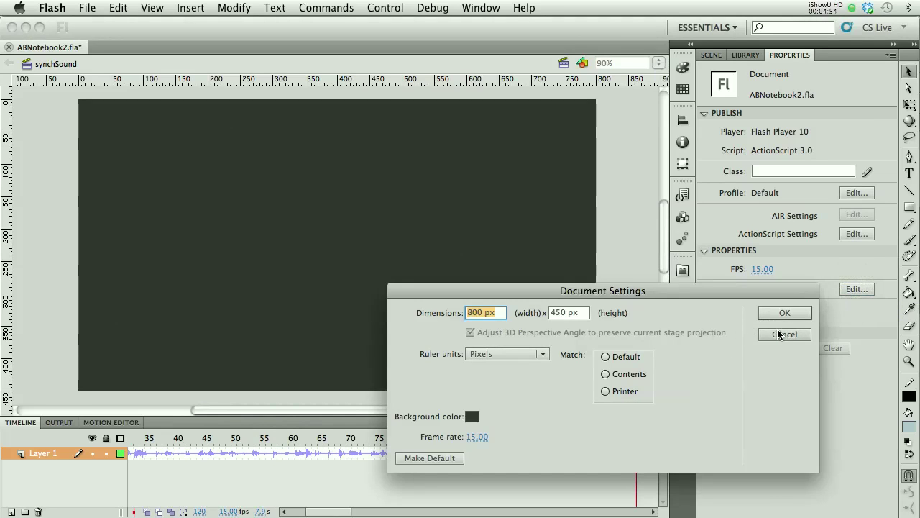
pyautogui.click(778, 335)
pyautogui.click(615, 453)
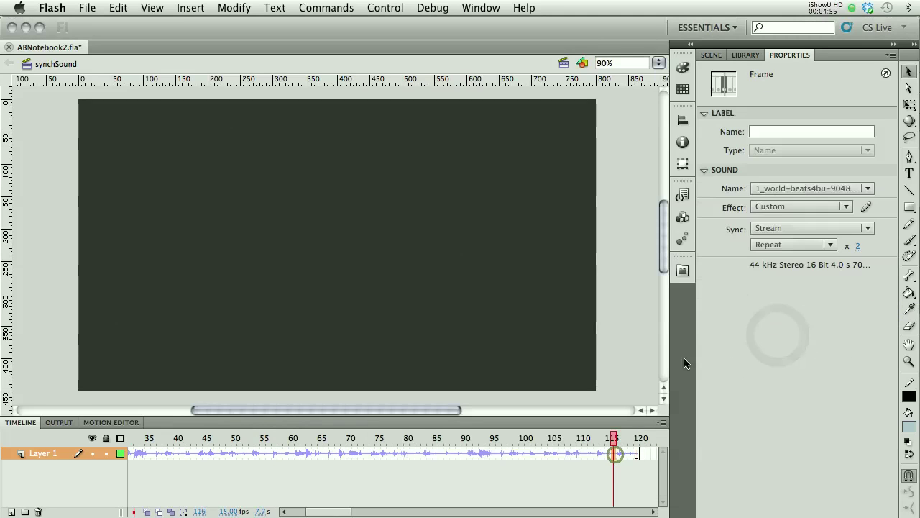
# Step: Reshape both channels' envelope handles to hold full volume until about frame 85, then fade
pyautogui.click(867, 207)
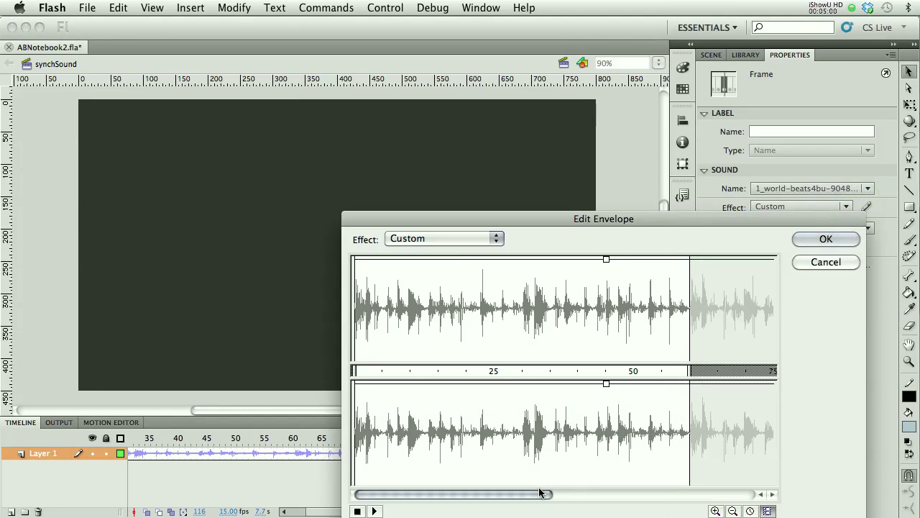
pyautogui.moveTo(541, 495); pyautogui.dragTo(573, 494)
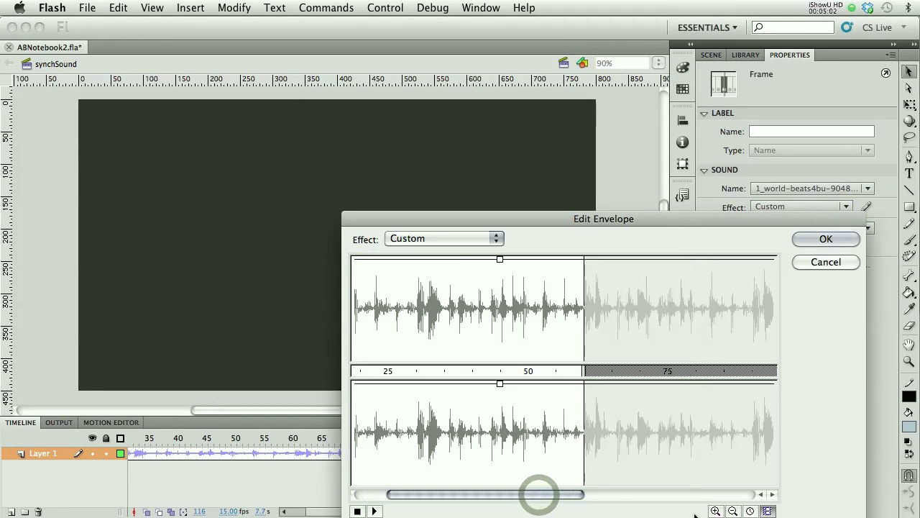
pyautogui.click(773, 494)
pyautogui.moveTo(773, 496); pyautogui.dragTo(773, 495)
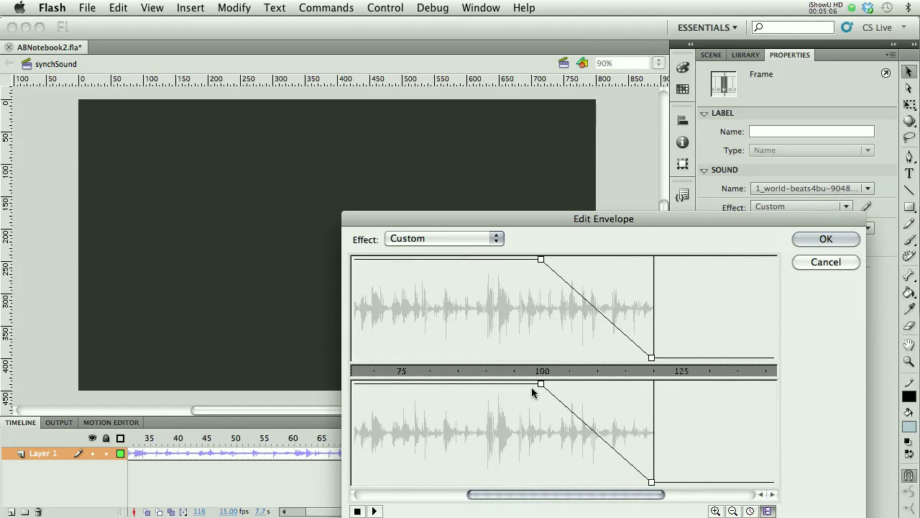
pyautogui.moveTo(540, 383); pyautogui.dragTo(488, 370)
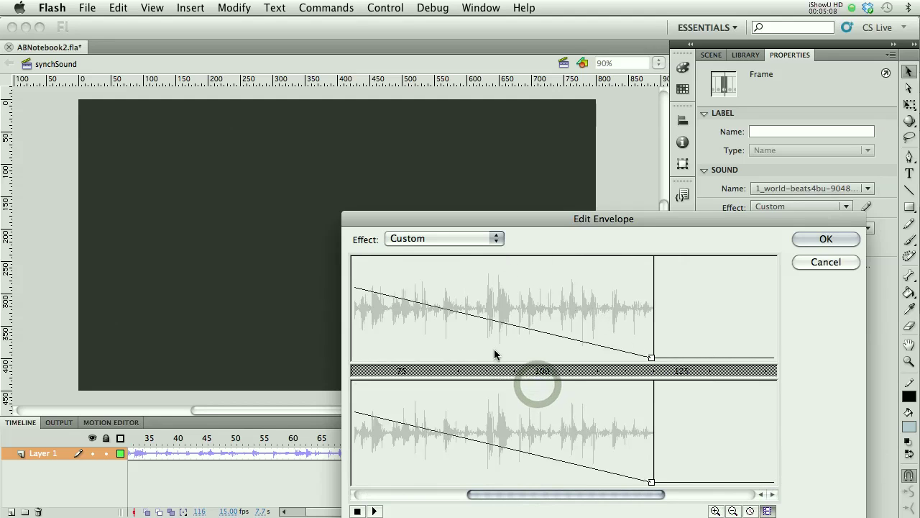
pyautogui.moveTo(464, 441); pyautogui.dragTo(474, 384)
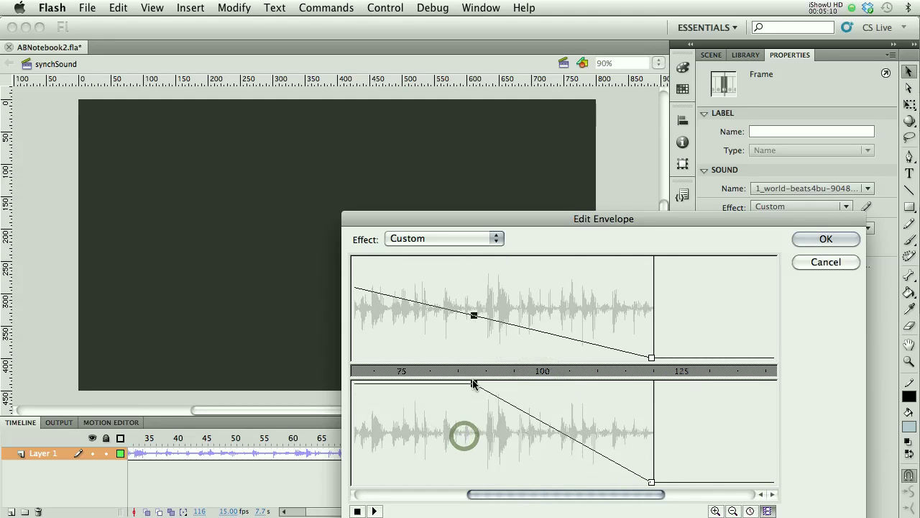
pyautogui.moveTo(474, 315); pyautogui.dragTo(473, 258)
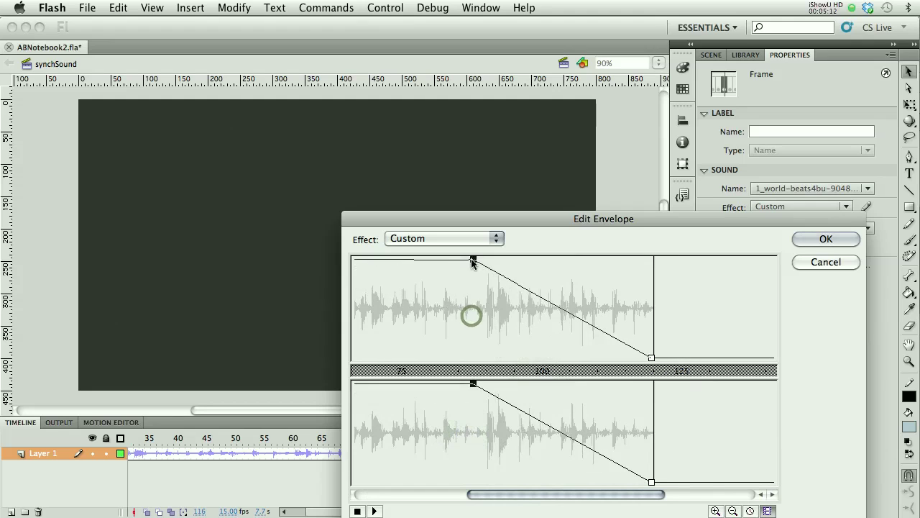
# Step: Accept the edited envelope and preview the sound from around frame 101
pyautogui.click(825, 239)
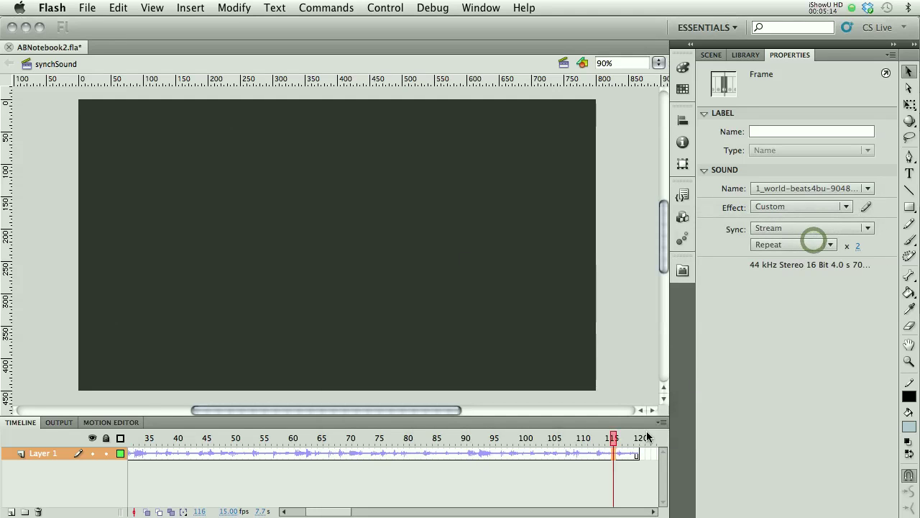
pyautogui.moveTo(615, 437); pyautogui.dragTo(412, 440)
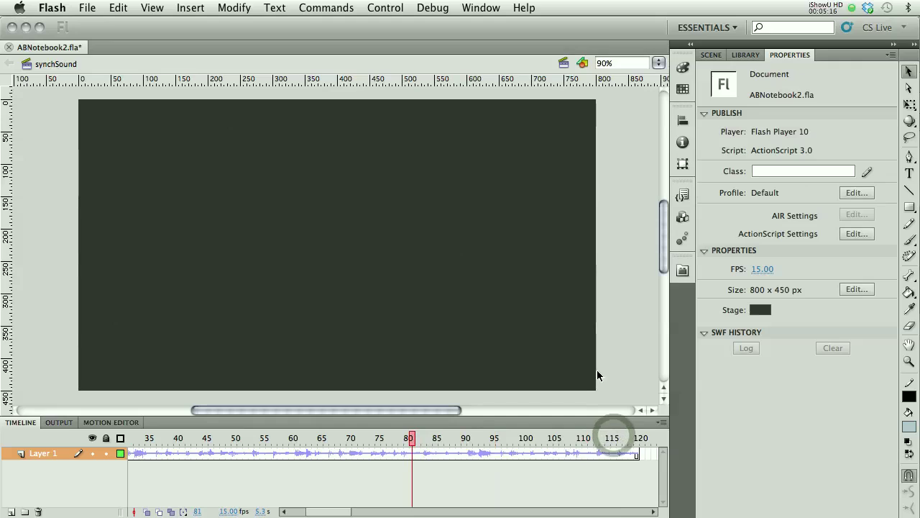
pyautogui.click(527, 454)
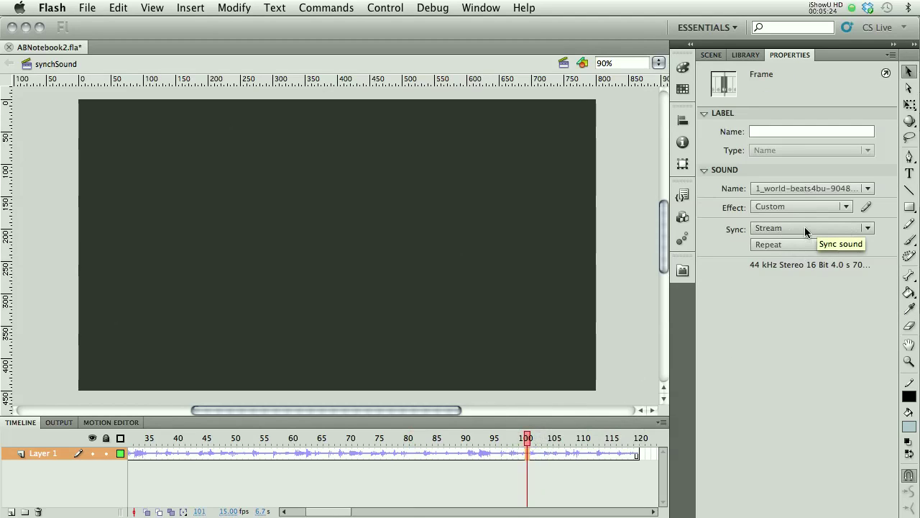
pyautogui.press('Return')
pyautogui.click(533, 438)
pyautogui.moveTo(532, 438); pyautogui.dragTo(529, 438)
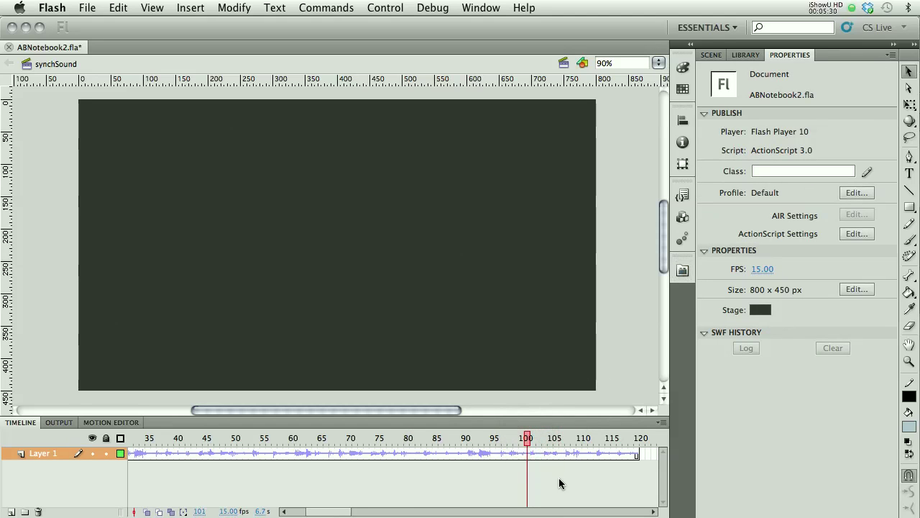
# Step: Select frame 106 and switch the sound's Sync to Event
pyautogui.click(556, 453)
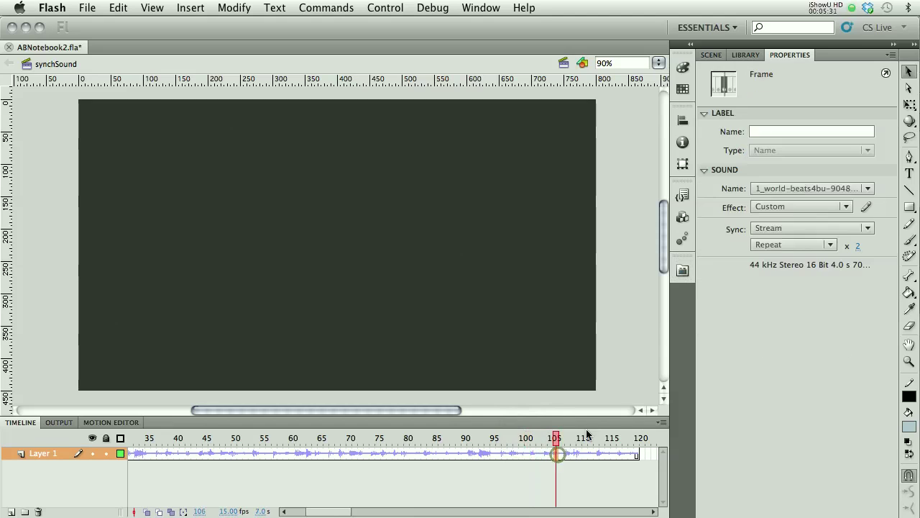
pyautogui.click(773, 228)
pyautogui.click(768, 227)
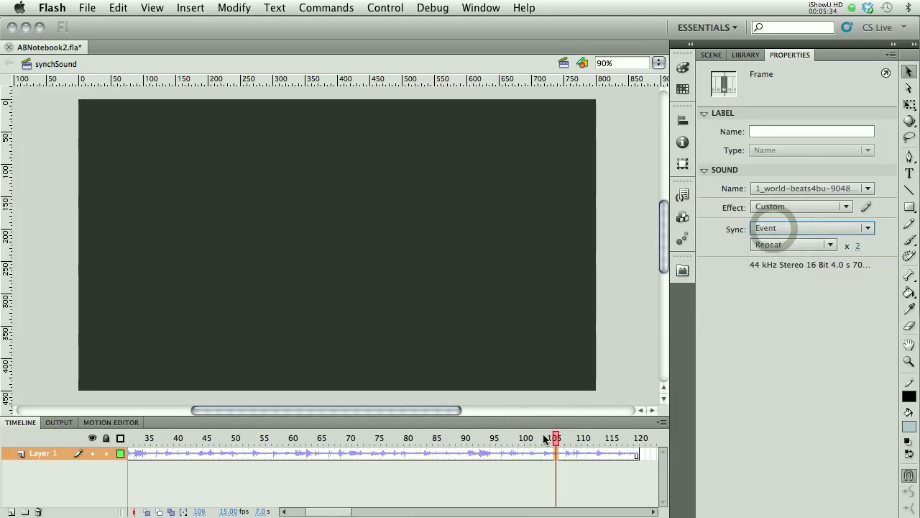
pyautogui.click(561, 438)
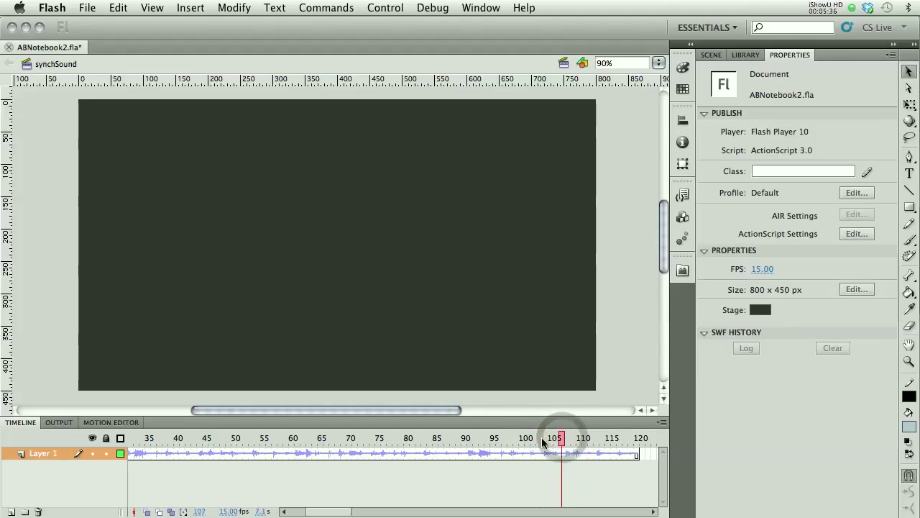
pyautogui.click(545, 438)
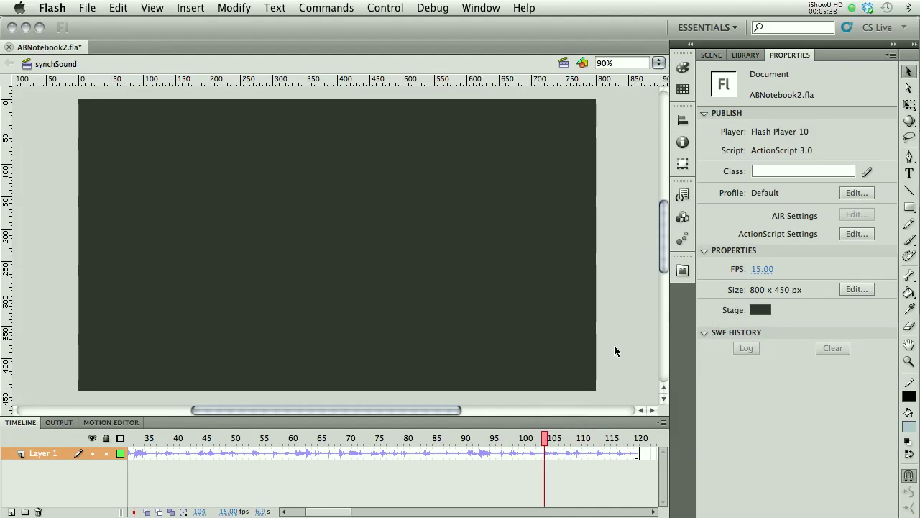
# Step: Set Layer 1's layer height to 300% in its Layer Properties
pyautogui.rightClick(44, 454)
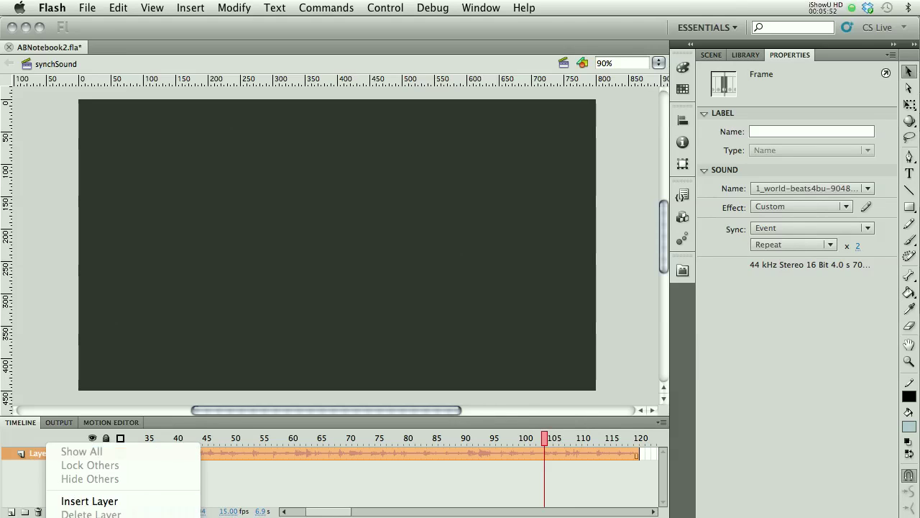
pyautogui.click(90, 514)
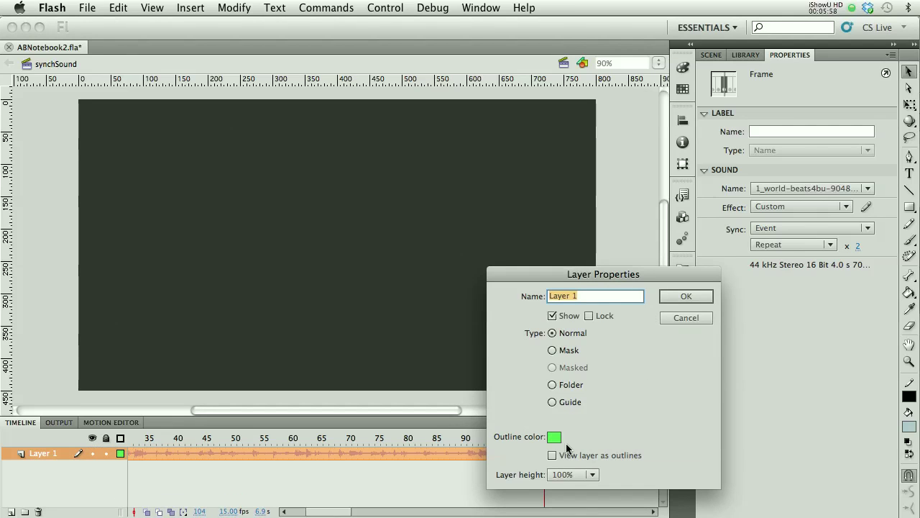
pyautogui.click(568, 475)
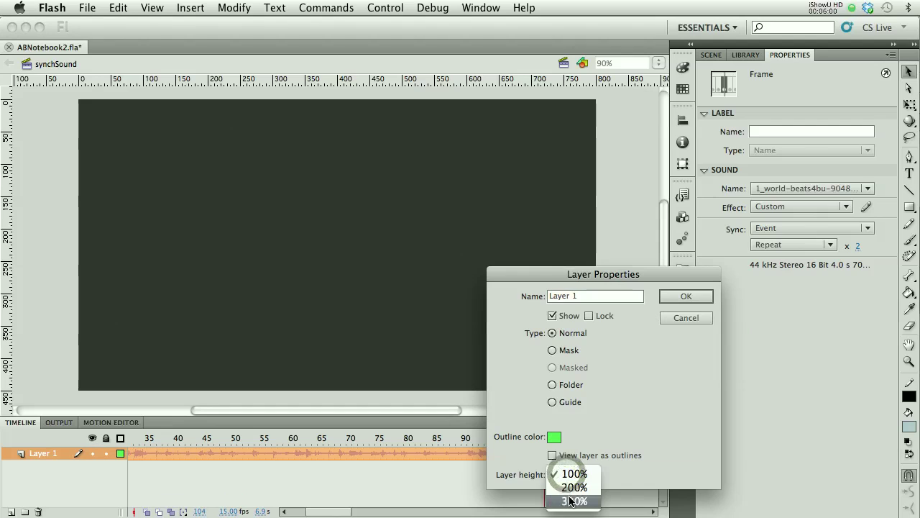
pyautogui.click(570, 501)
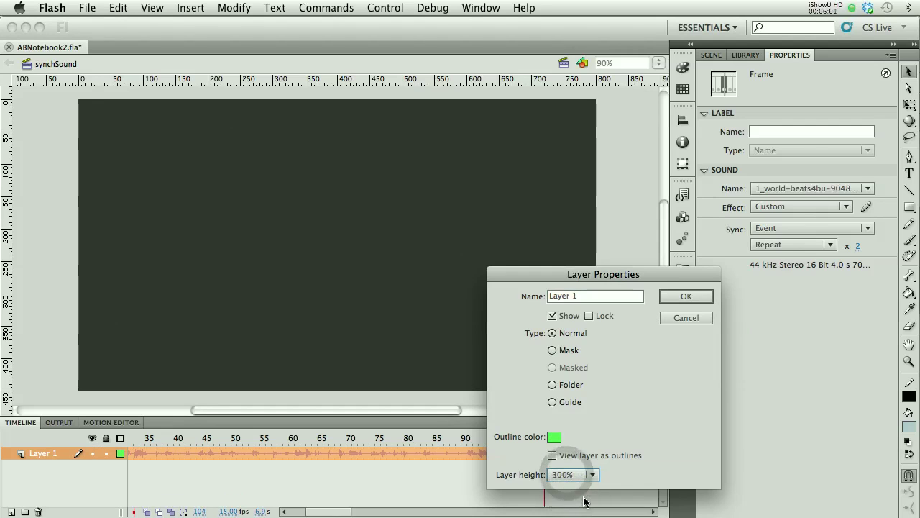
pyautogui.click(687, 297)
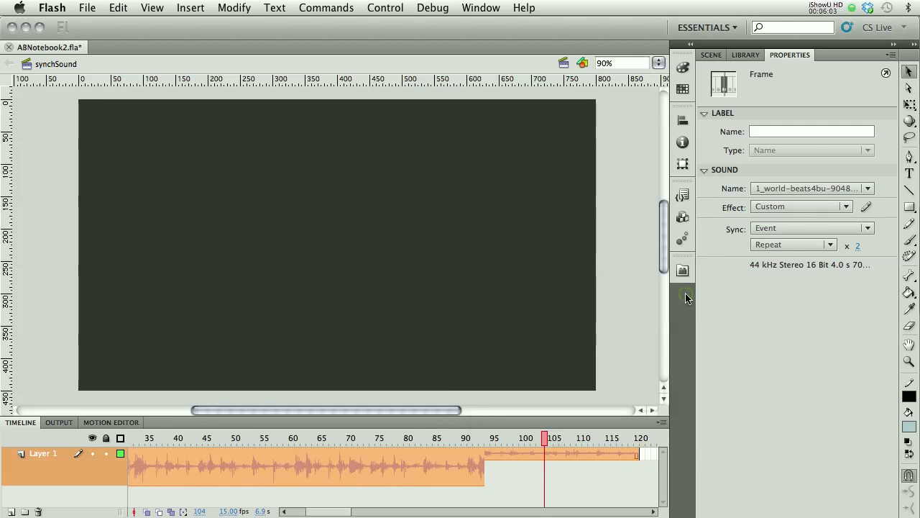
# Step: Deselect the frames, rewind the playhead to frame 1, and play the timeline
pyautogui.click(404, 496)
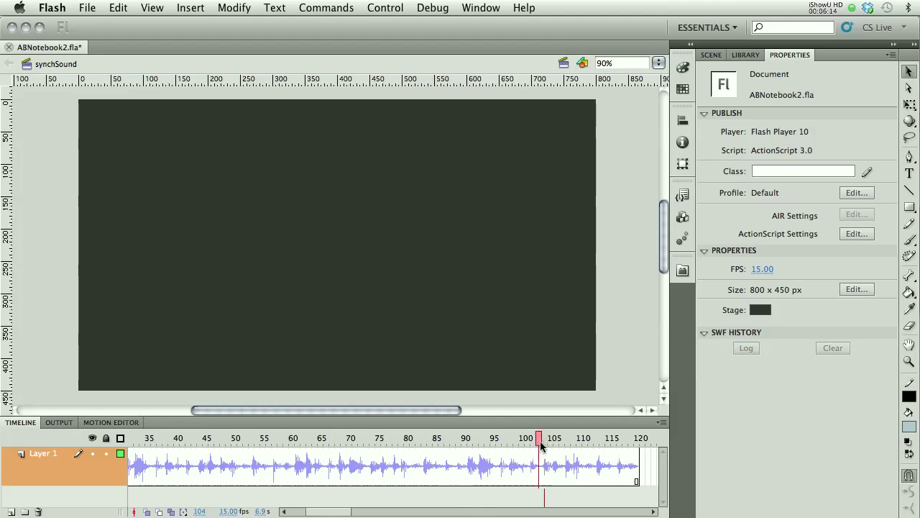
pyautogui.moveTo(540, 441); pyautogui.dragTo(54, 469)
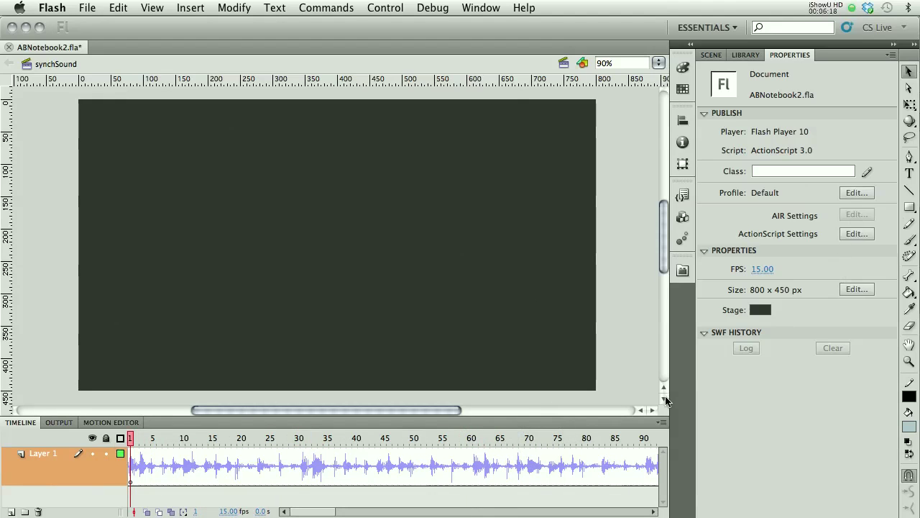
pyautogui.press('Return')
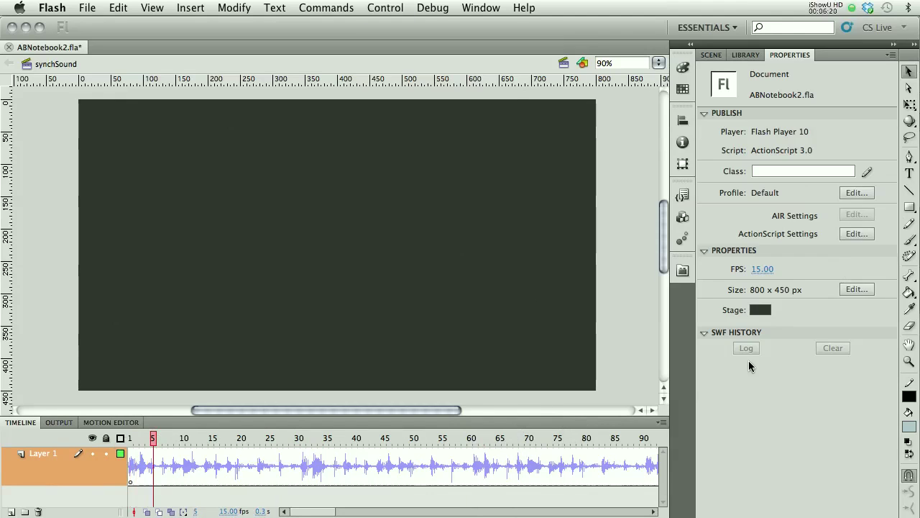